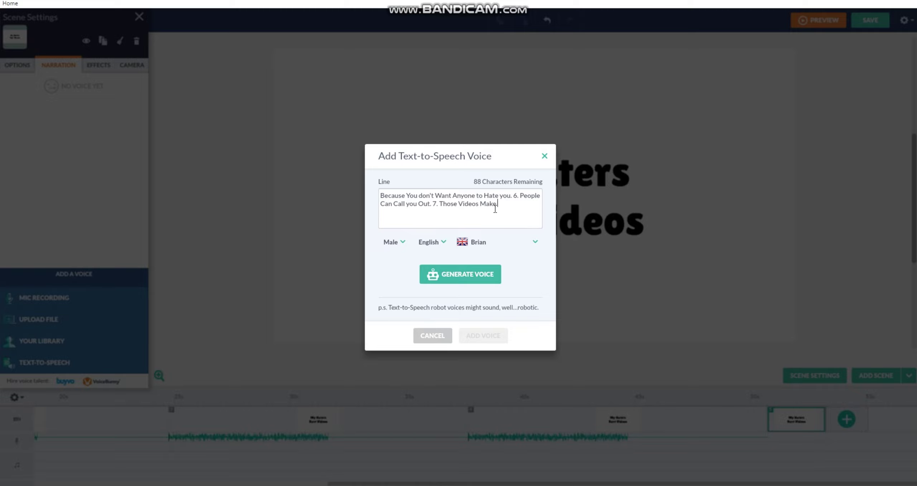
Step: Continue the narration line with "you Look Immature. 8. Those Videos Will give you a Bigger Hatebase.", add the generated voice and fit the scene to it
text(mma)
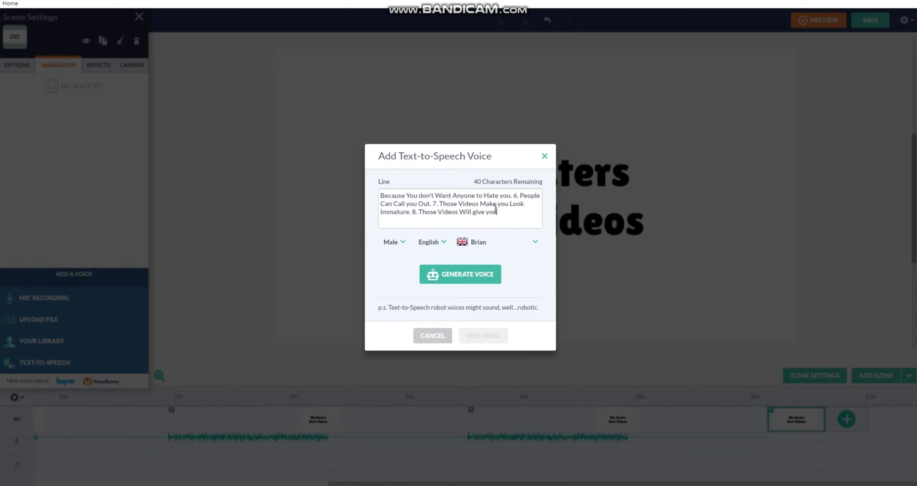
text(base.)
drag(466, 220, 413, 222)
key(BackSpace)
click(467, 278)
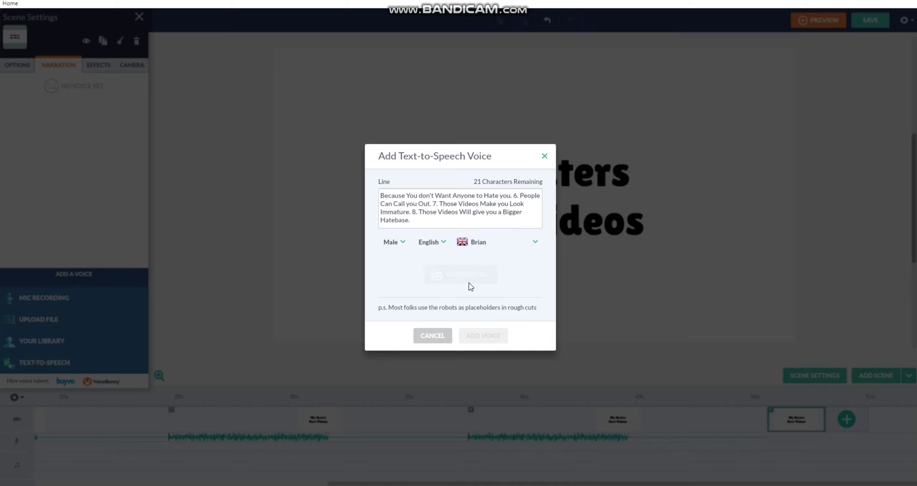
click(488, 336)
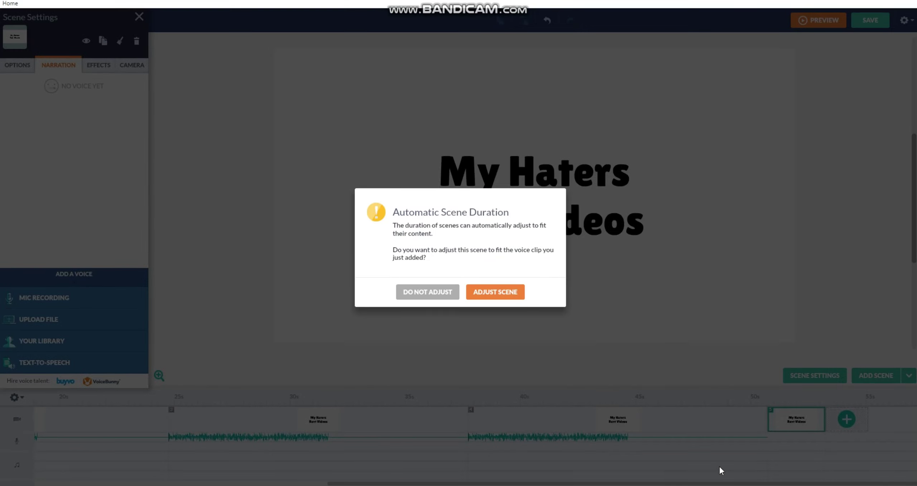
click(512, 293)
Step: Add a new scene and start a text-to-speech narration for it with the Brian (RL) voice
click(847, 418)
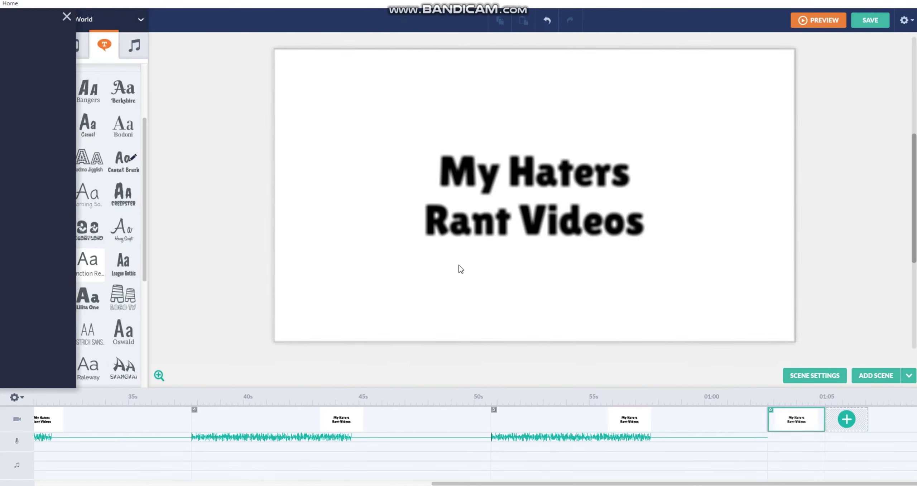
click(98, 362)
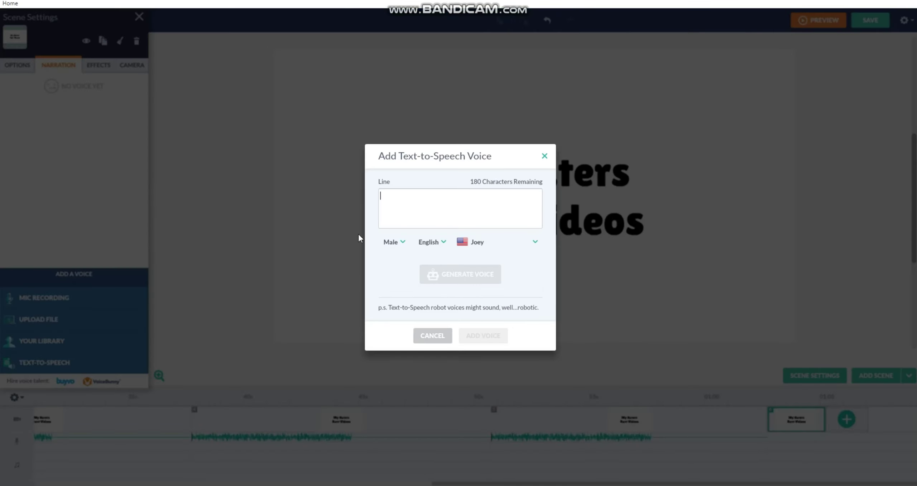
click(535, 241)
drag(536, 299, 537, 269)
click(485, 260)
Step: Enter the line "9. People have the Right to Hate you. And 10. If you Rant on your Haters, that won't stop your Hatebase."
click(461, 202)
text(9. People have the)
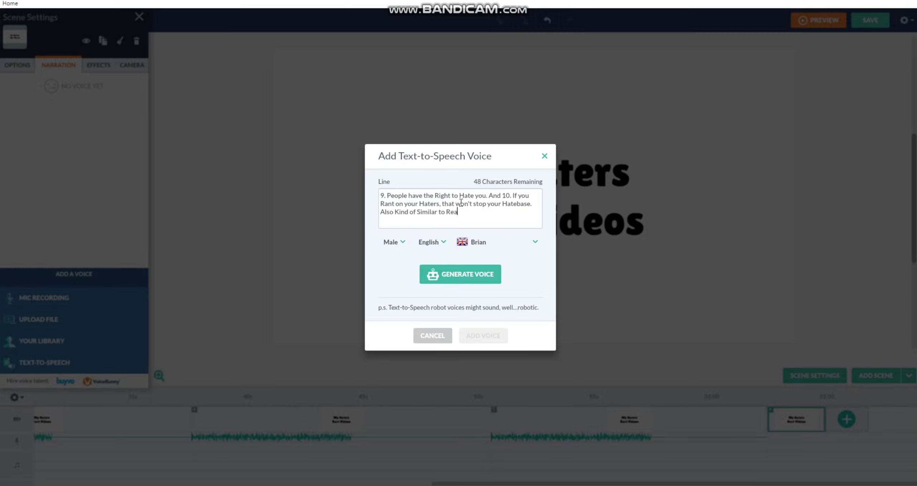
Step: End the line with "Kind of Similar to Reason 8.", generate the voice and add it to the scene
drag(396, 215, 380, 214)
key(BackSpace)
click(498, 278)
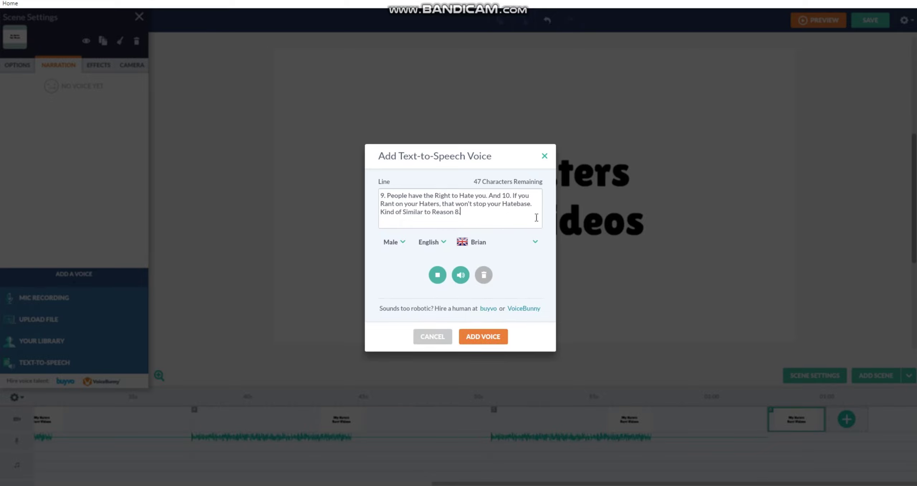
click(497, 337)
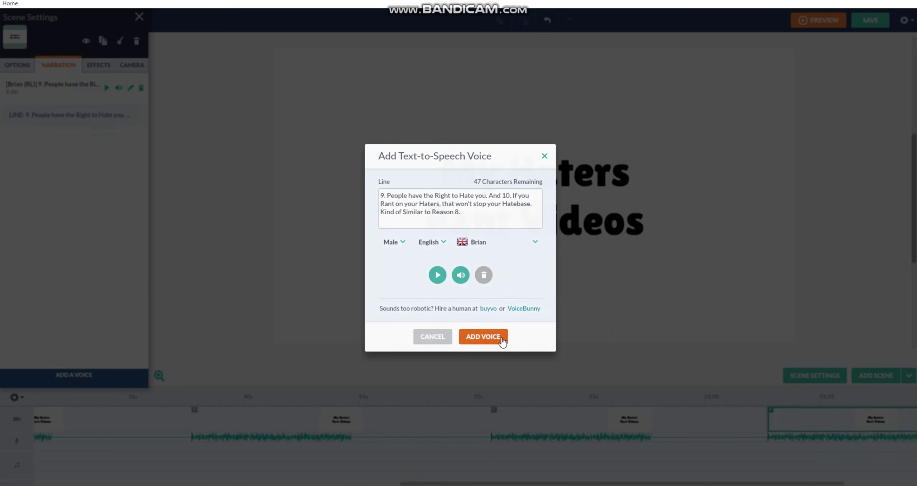
Step: Add a new scene and place the text "HATERS" in the Bangers font over its title
drag(755, 483, 863, 430)
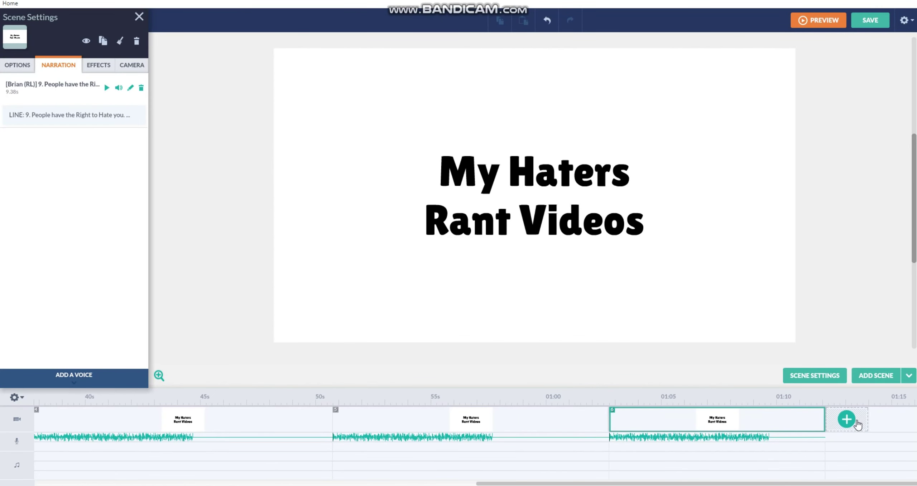
click(856, 421)
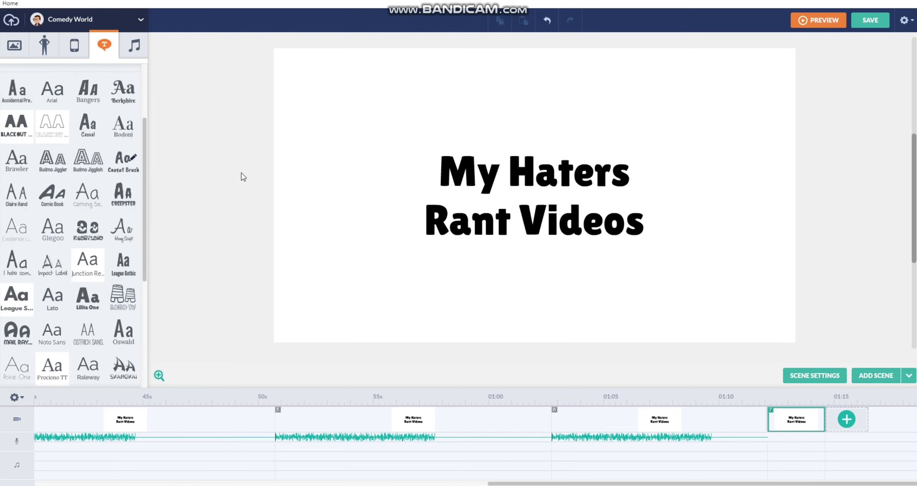
scroll(125, 150, up, 1)
click(88, 128)
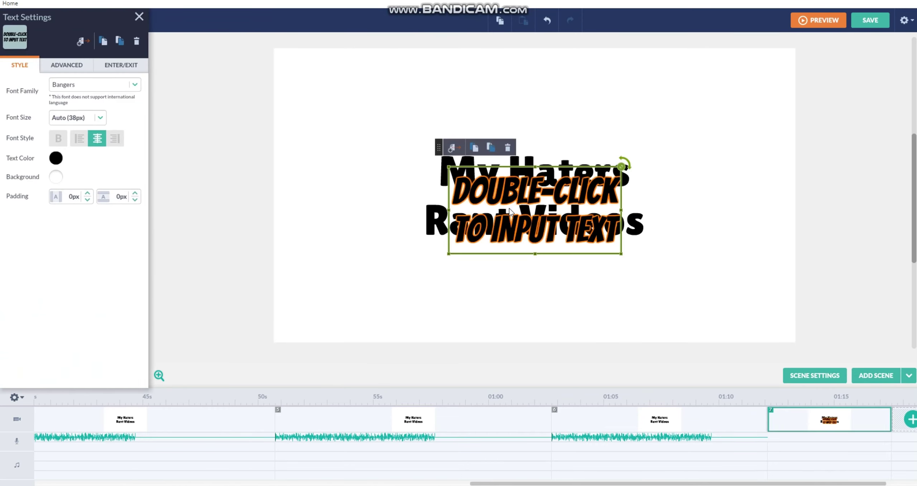
double_click(510, 212)
text(H)
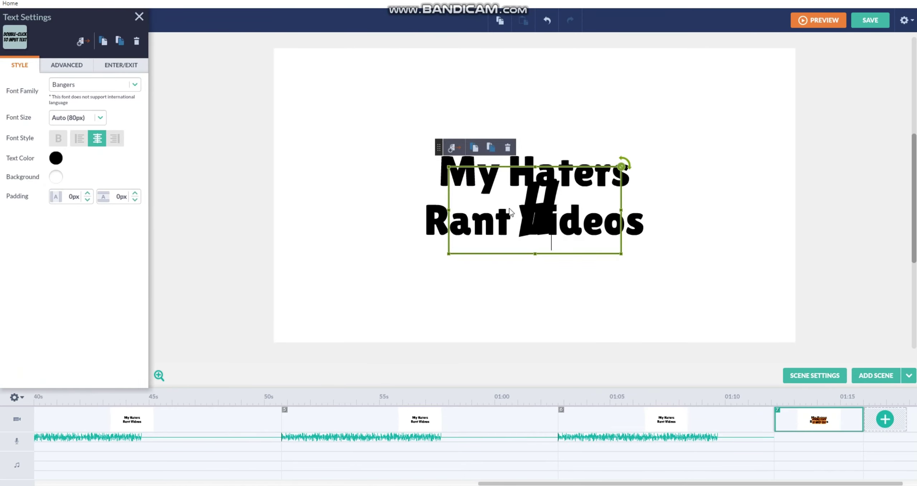
text(ATERS)
key(Escape)
click(509, 211)
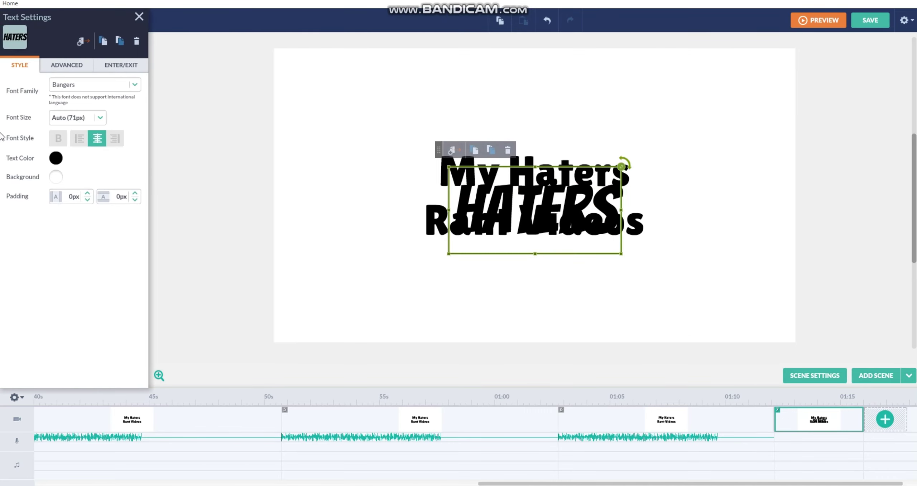
Step: Color the HATERS text bright red
click(56, 157)
click(102, 215)
click(157, 121)
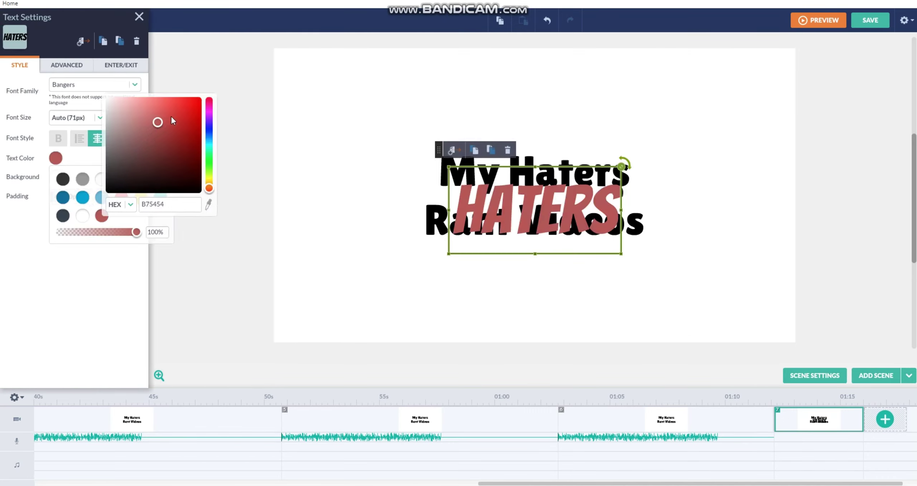
click(202, 97)
click(98, 285)
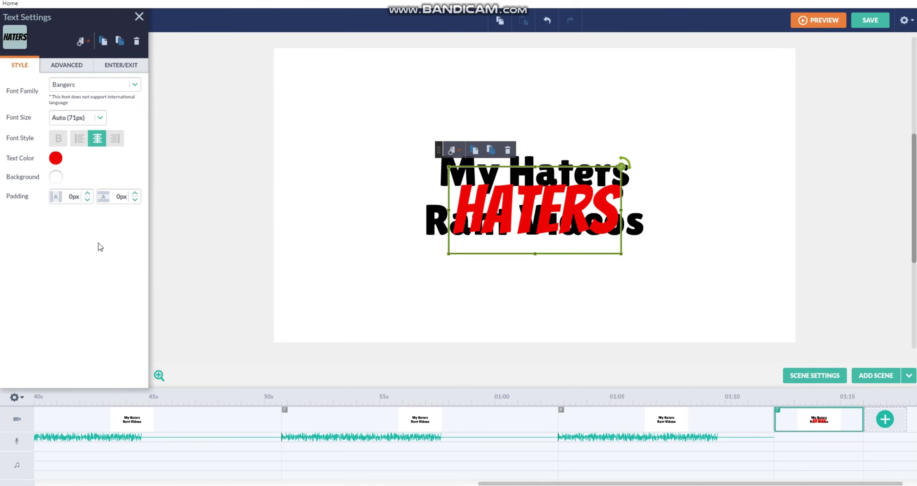
Step: Tilt the HATERS text diagonally upward across the title and set its font to Tokyo
drag(633, 164, 594, 130)
drag(516, 220, 516, 212)
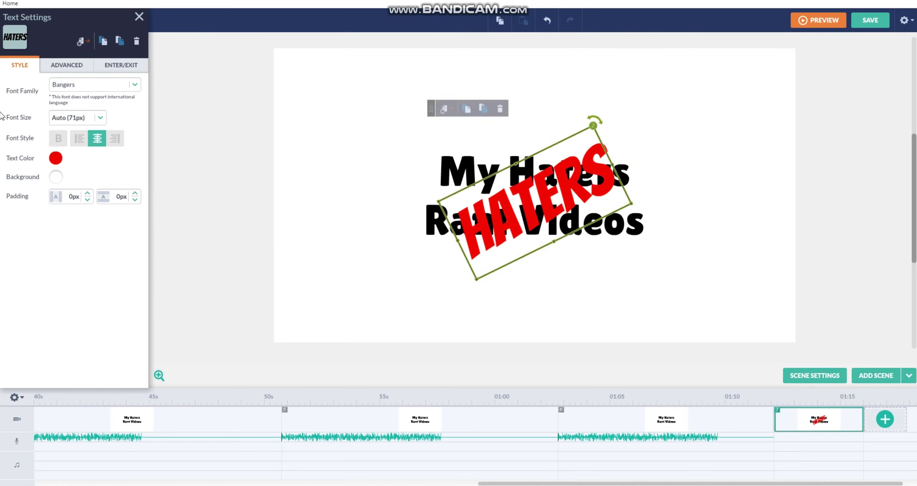
click(72, 89)
mouse_move(108, 138)
drag(268, 147, 278, 214)
click(214, 161)
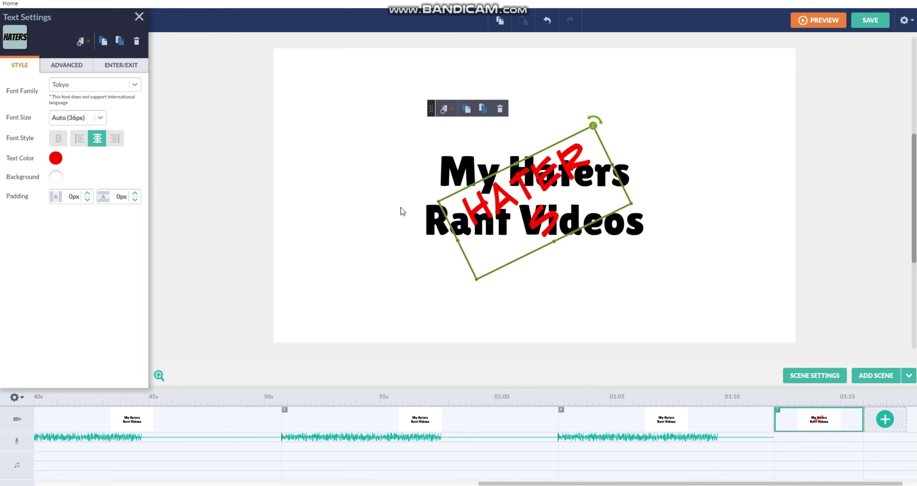
Step: Enlarge the HATERS text box until the word fits on one line, and shift it slightly up over the title
drag(611, 165, 644, 152)
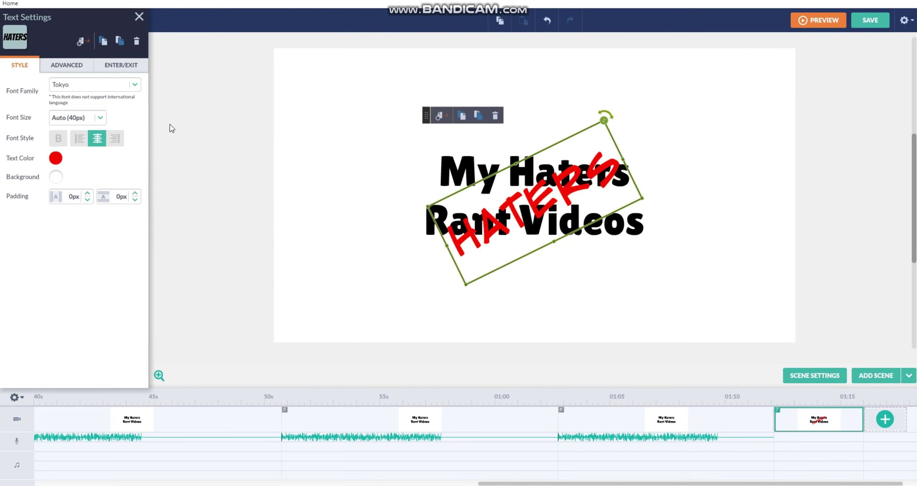
click(324, 267)
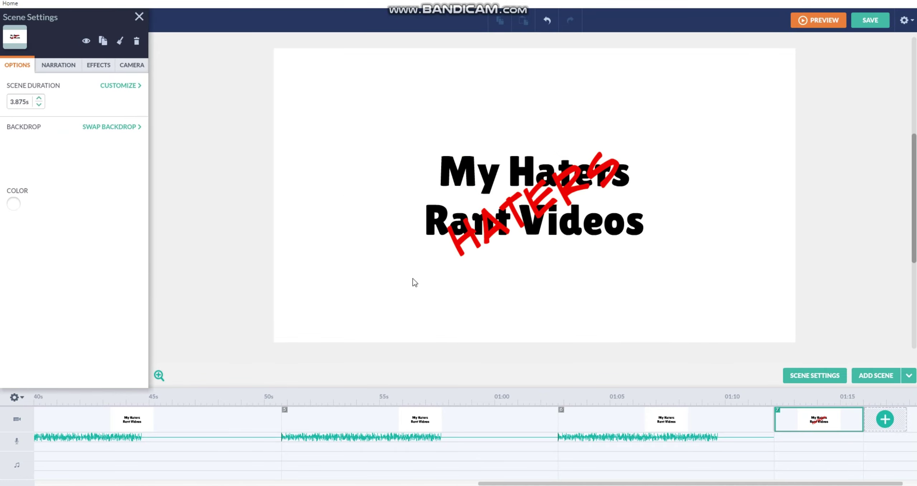
drag(533, 209, 534, 202)
Step: Start a text-to-speech narration for the HATERS scene with the Brian (RL) voice
click(286, 150)
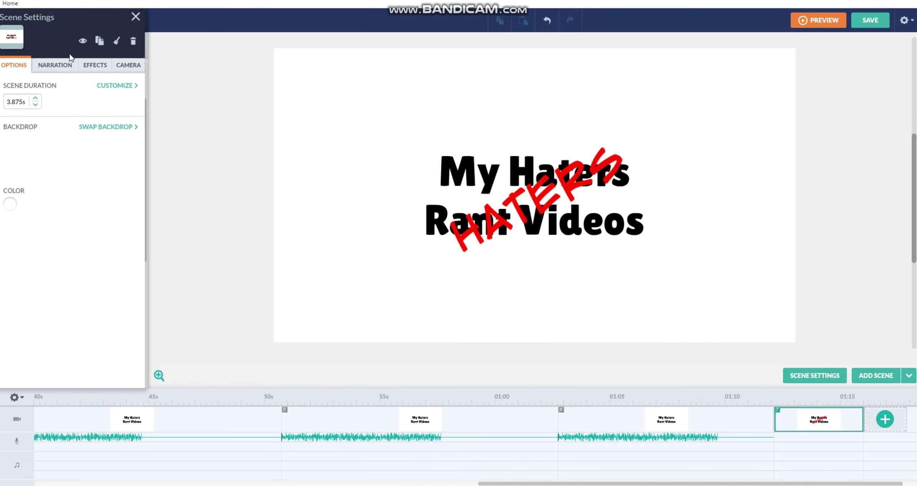
click(68, 70)
click(39, 363)
click(535, 242)
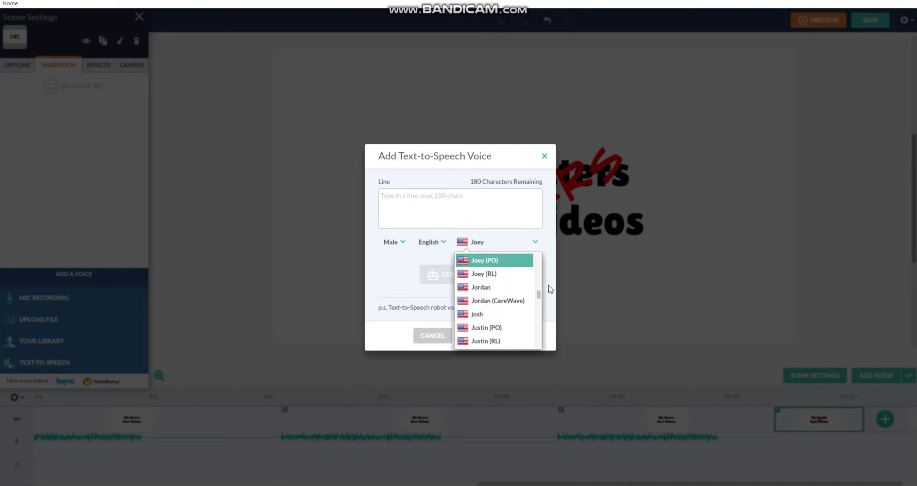
scroll(539, 275, down, 3)
scroll(537, 270, up, 5)
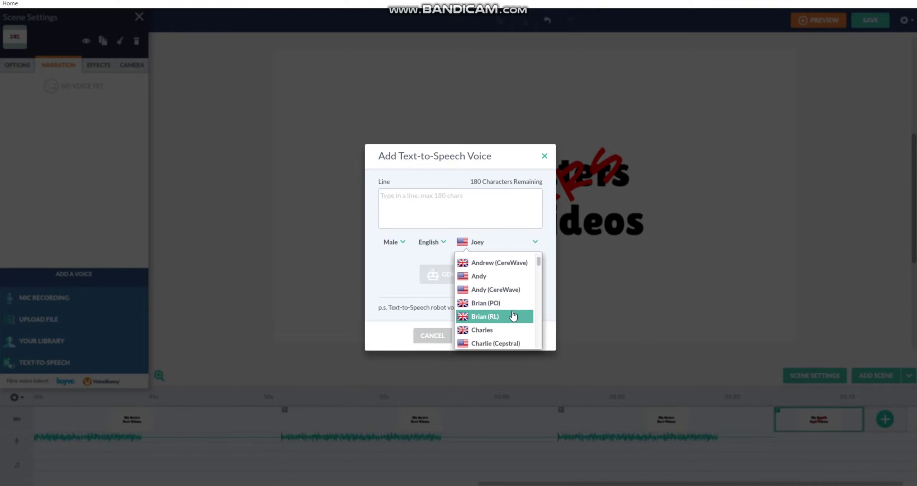
click(512, 319)
Step: Generate the line "Thank god those Videos got Haters. Those videos are not Funny or Mature at all" and add the voice to the scene
click(448, 215)
text(Thank god those Videos got Haters. Those videos ar)
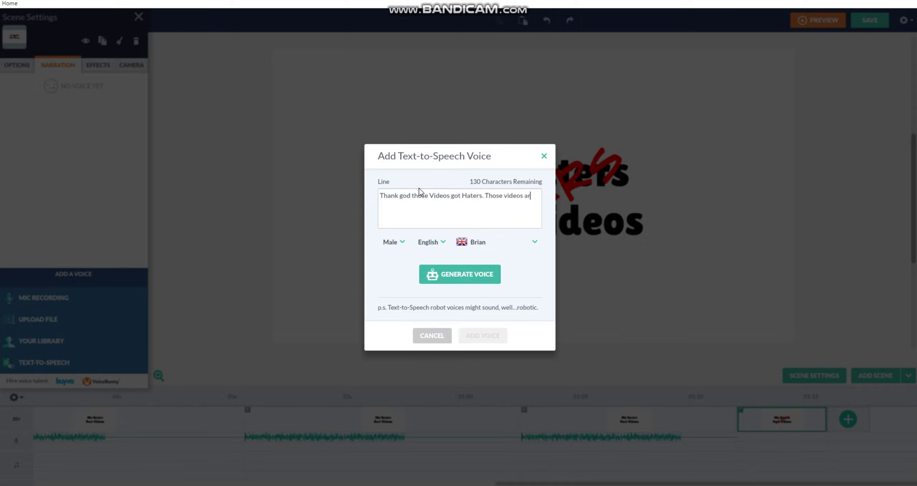
text(or Mature at all)
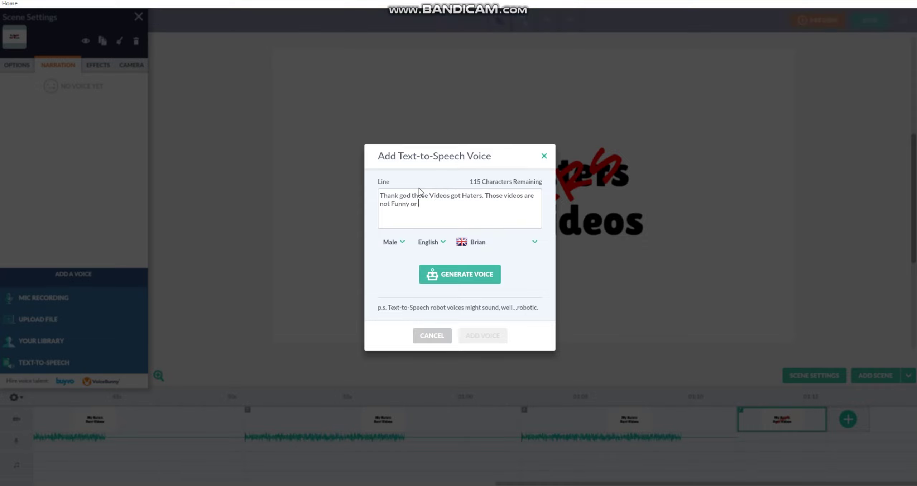
click(499, 276)
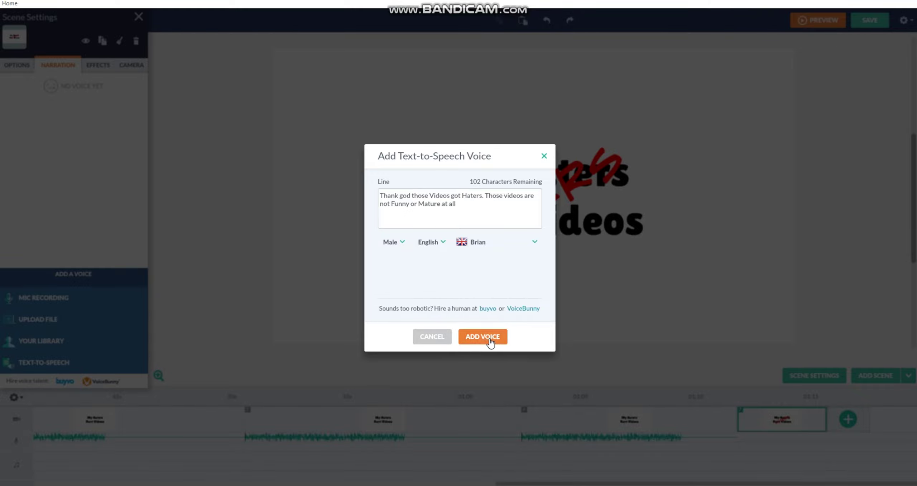
click(494, 339)
scroll(812, 436, right, 2)
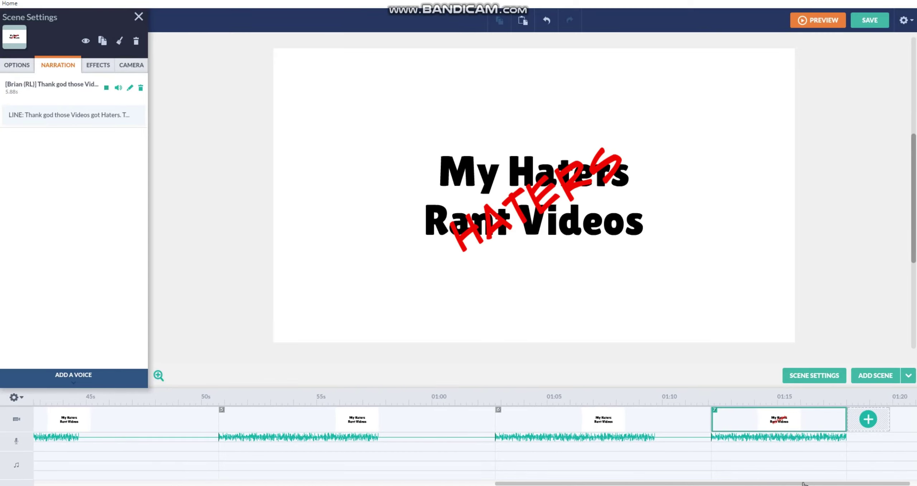
right_click(811, 436)
click(839, 343)
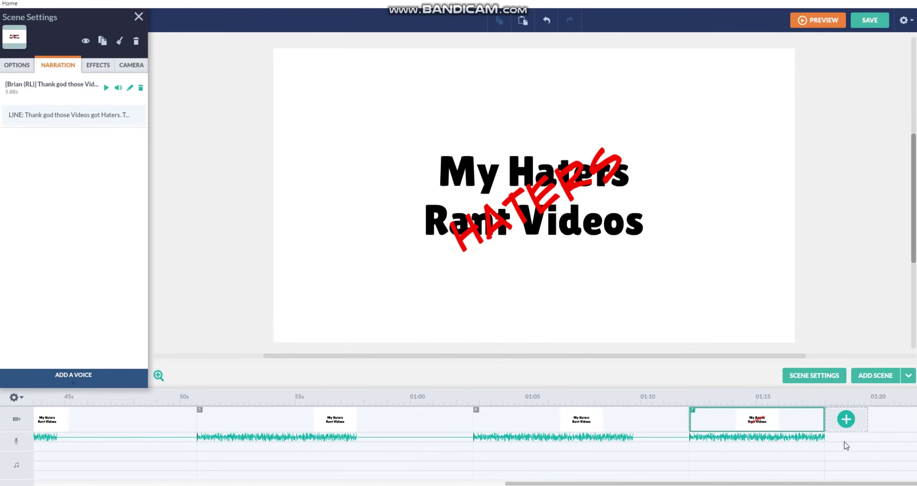
Step: Add a new scene without the red HATERS text and move its title toward the lower left of the canvas
click(845, 425)
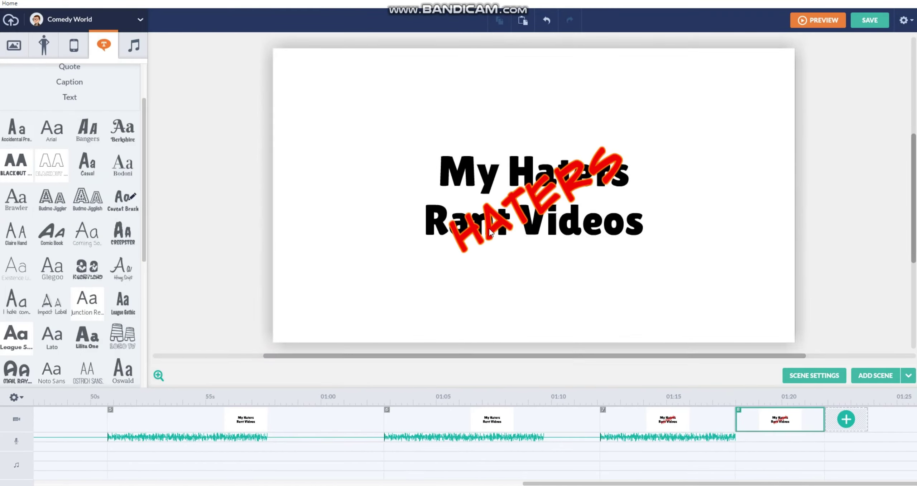
click(489, 229)
click(497, 112)
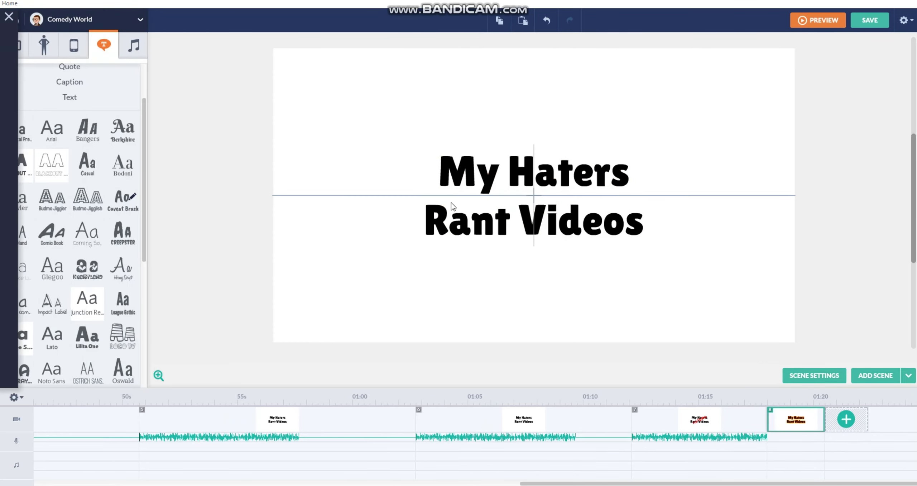
drag(451, 202, 406, 228)
Step: Switch to the Business Friendly theme and place the thumb-up hand prop above the title
click(139, 17)
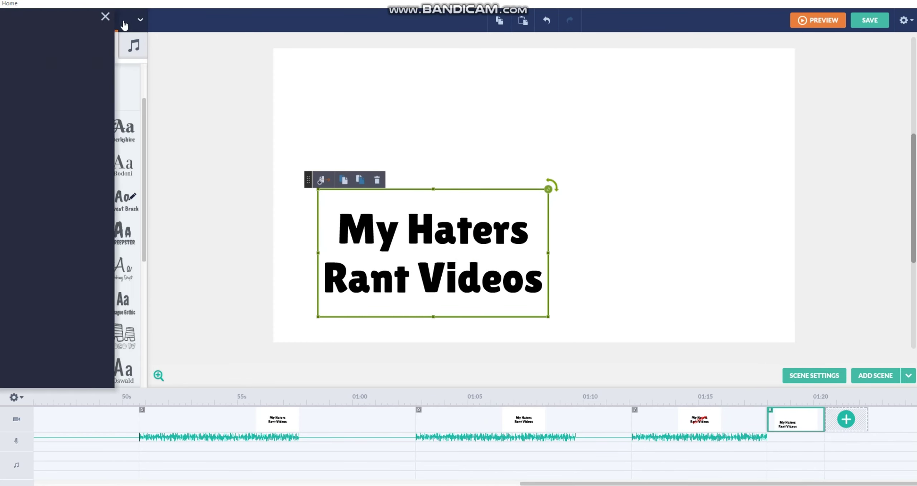
click(140, 19)
mouse_move(102, 184)
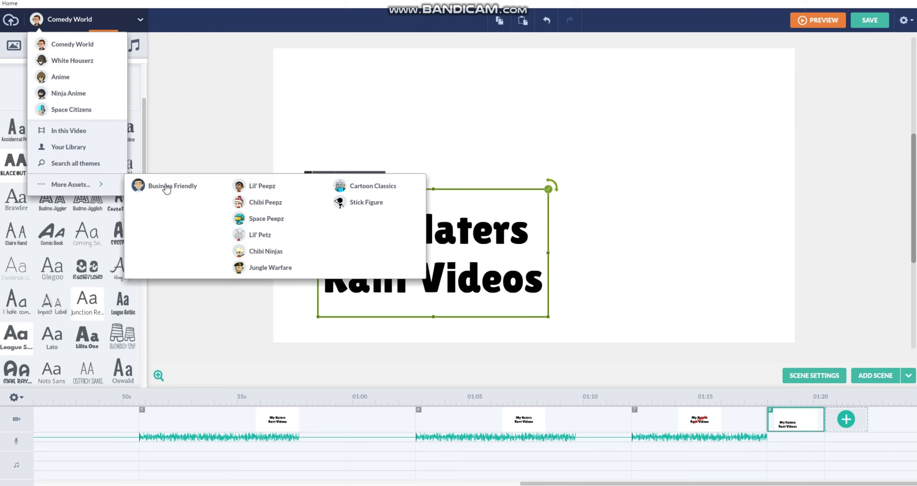
click(147, 185)
click(72, 56)
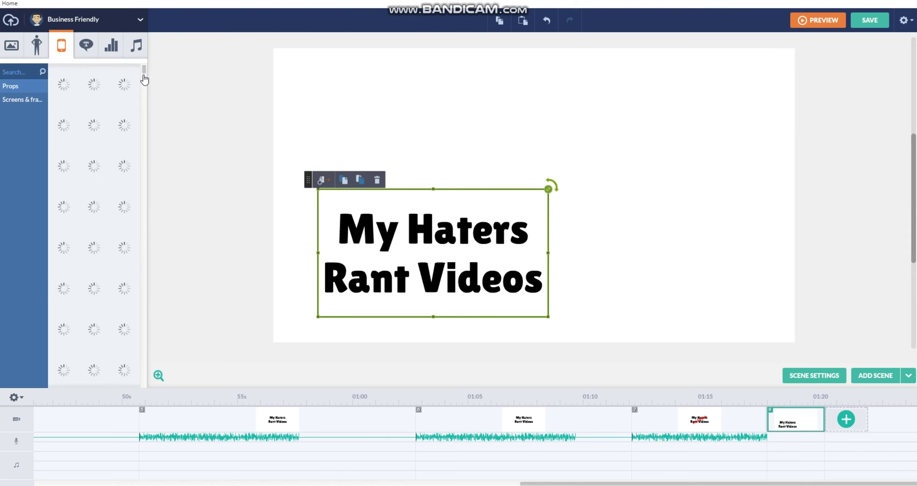
mouse_move(145, 74)
mouse_down()
mouse_move(154, 81)
mouse_move(146, 80)
mouse_up()
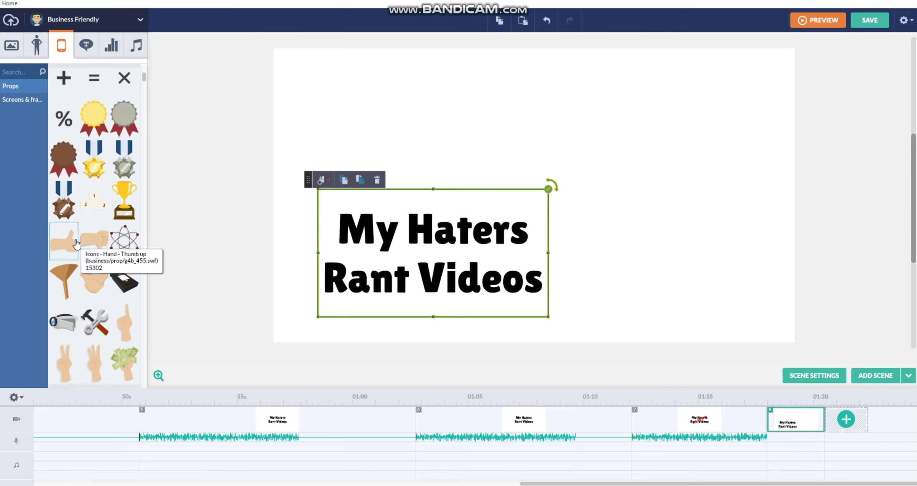
drag(68, 241, 478, 130)
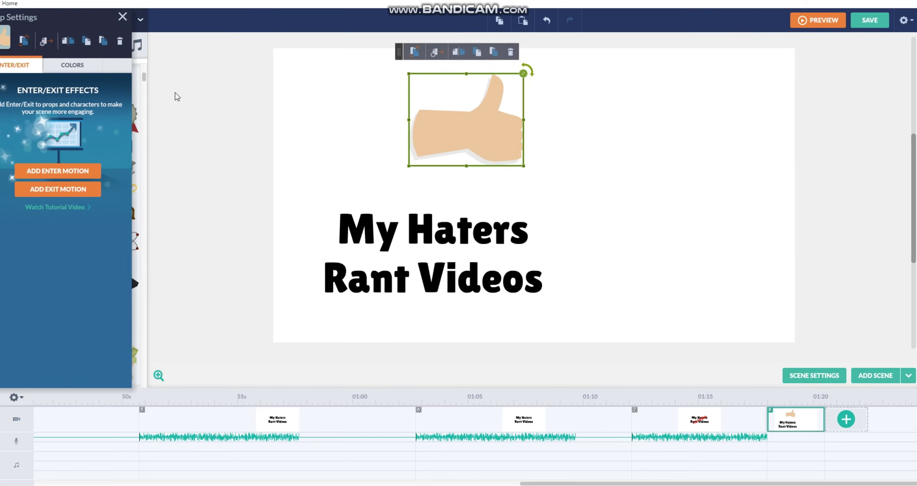
Step: Switch to the Comedy World theme and add a narrow Arial text "I" beside the thumb-up hand
click(140, 16)
mouse_move(131, 20)
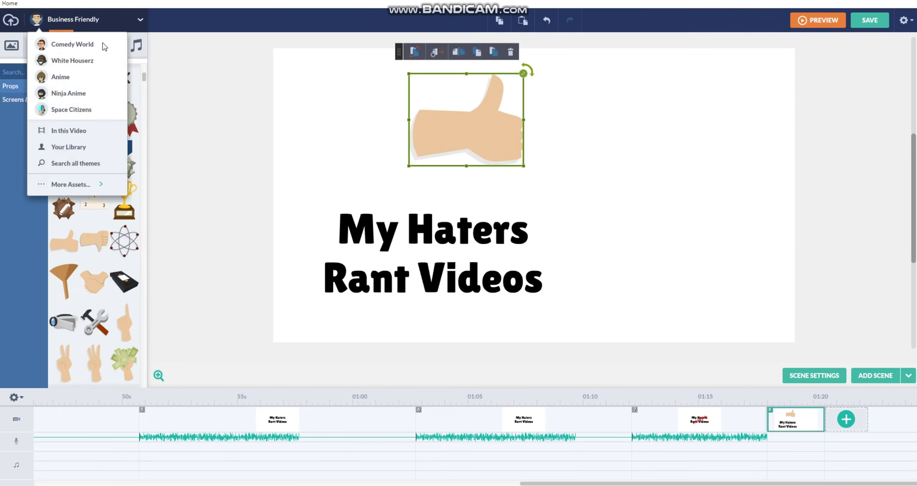
click(103, 43)
click(104, 45)
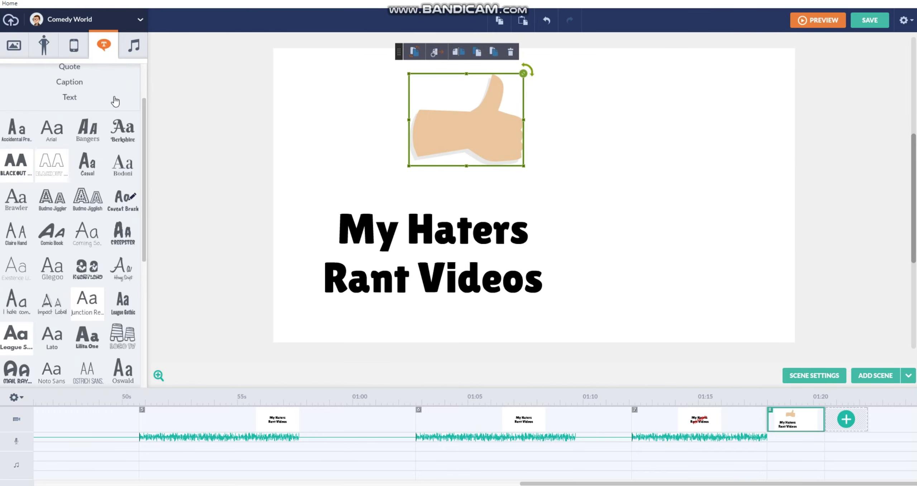
scroll(147, 141, down, 1)
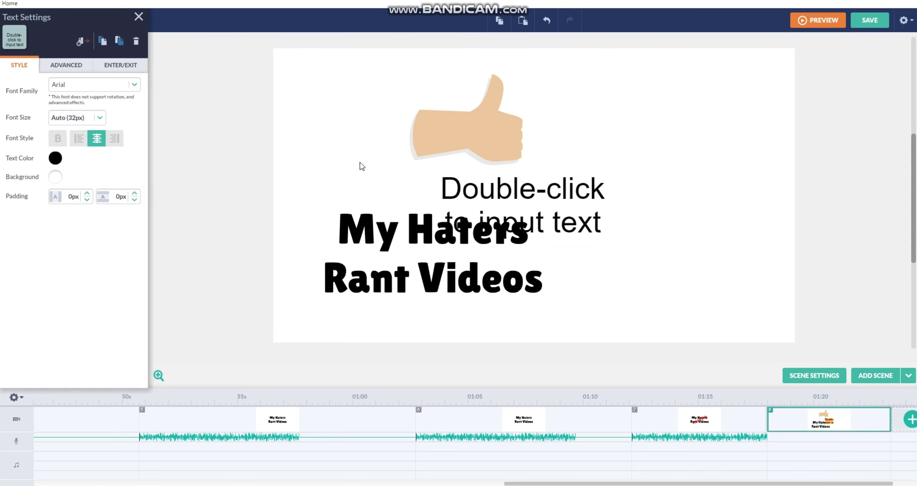
drag(519, 201, 376, 124)
double_click(398, 139)
key(BackSpace)
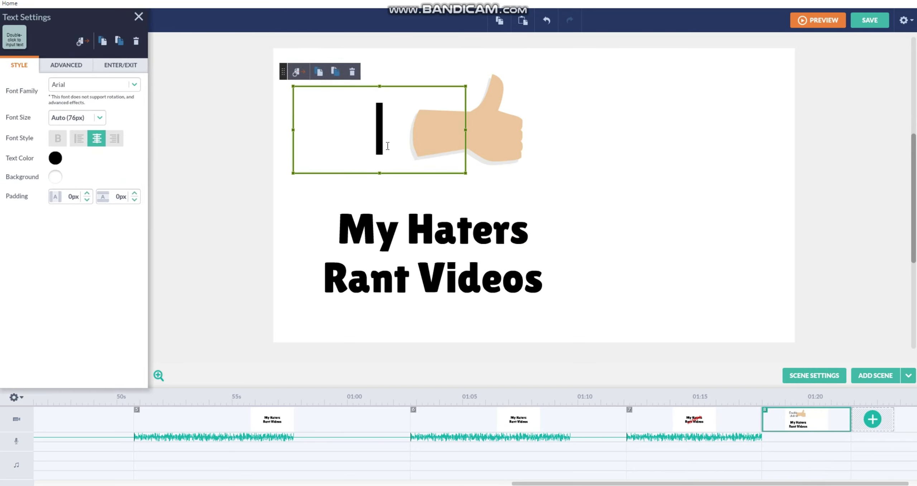
mouse_move(380, 175)
mouse_down()
mouse_move(379, 188)
mouse_move(387, 184)
mouse_up()
drag(465, 130, 354, 131)
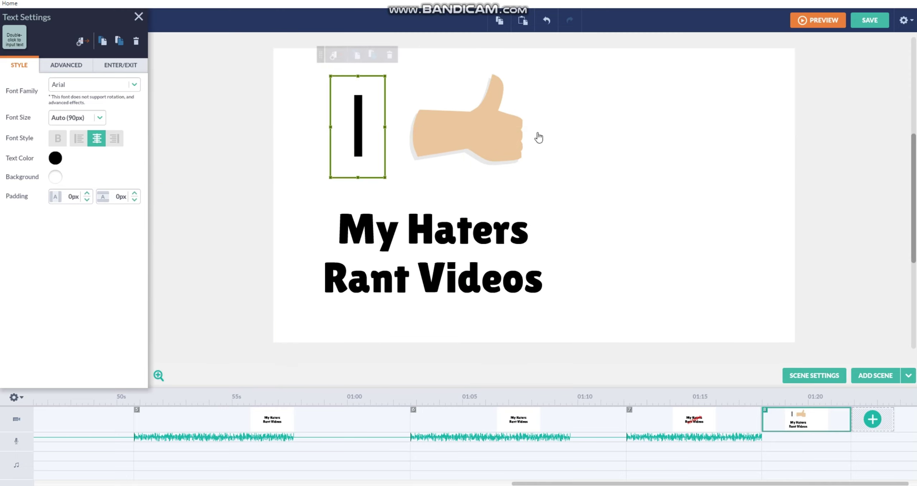
click(689, 145)
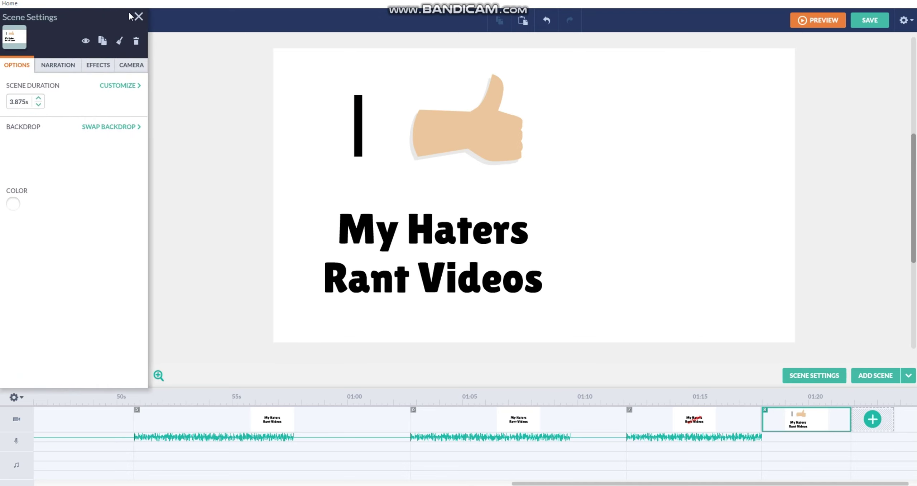
click(138, 17)
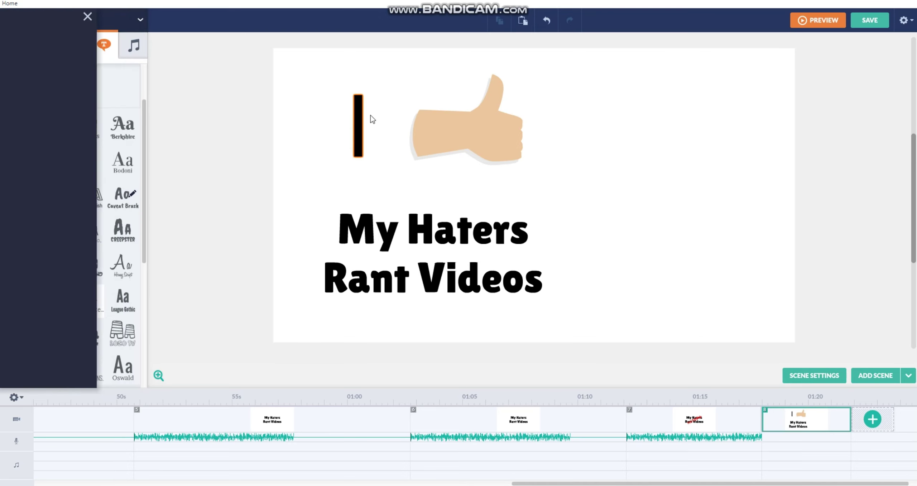
Step: Paste a copy of the "I" text in the right half of the scene, change it to "???" and widen its box
click(370, 114)
click(592, 111)
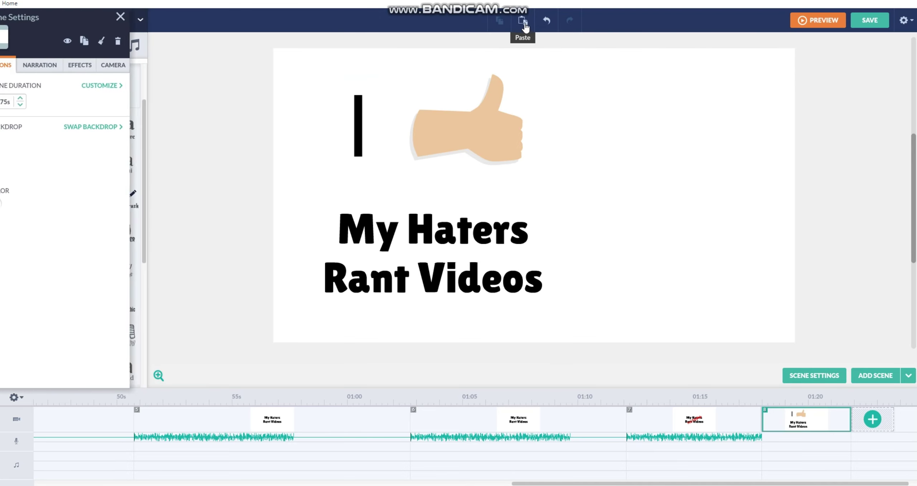
click(522, 21)
drag(369, 125, 683, 189)
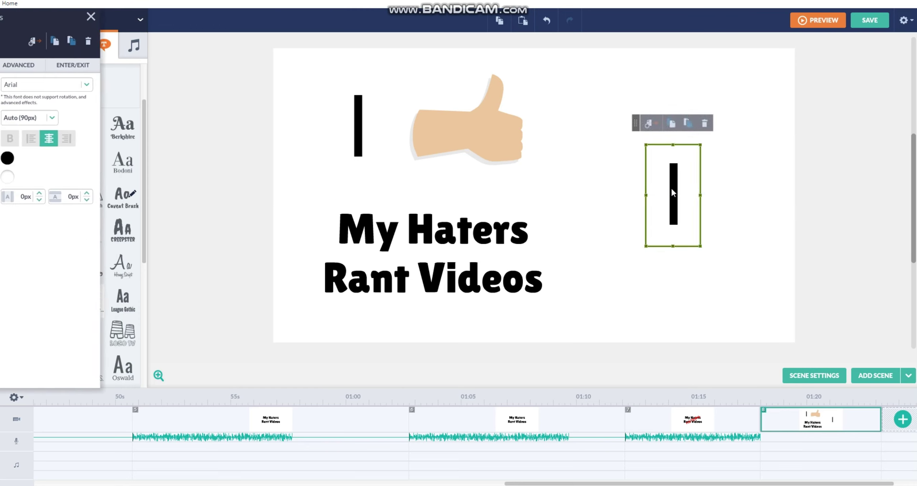
double_click(671, 189)
text(???)
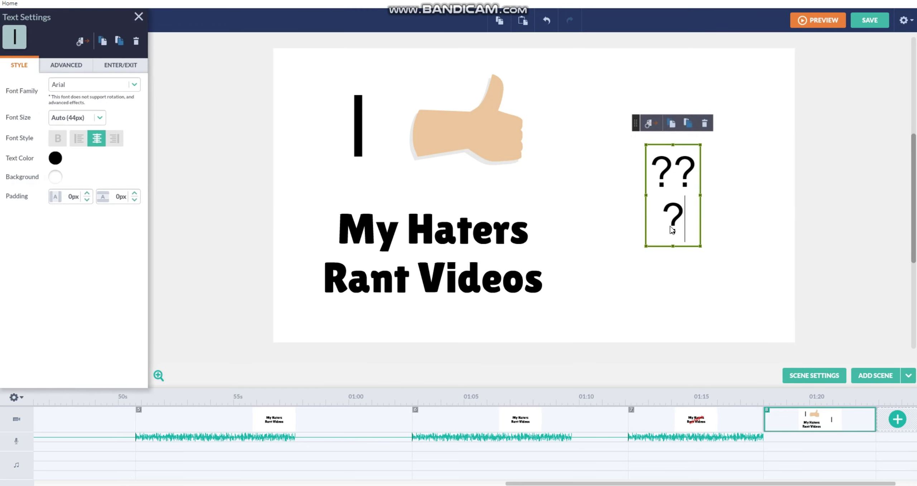
drag(701, 195, 759, 195)
Step: Select the "I", thumb-up hand and title together, shrink them slightly and shift them toward the canvas's left edge
drag(558, 334, 215, 161)
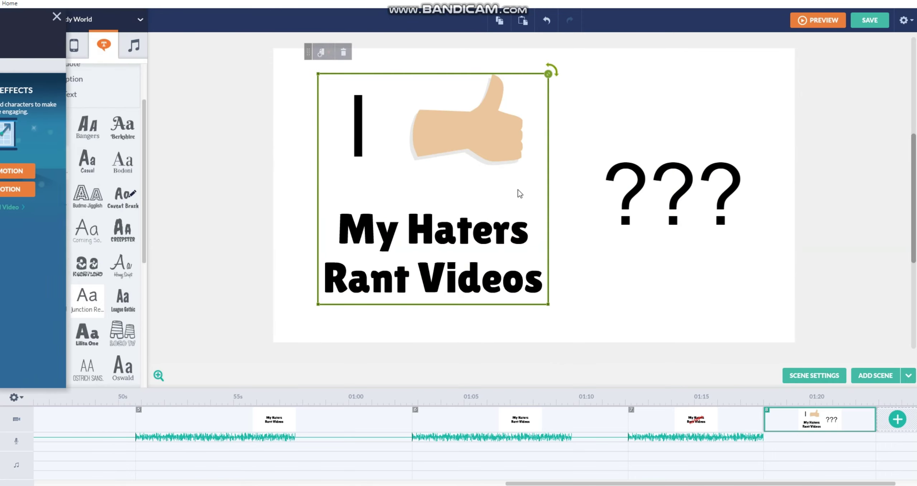
drag(547, 72, 320, 300)
click(447, 192)
drag(412, 249, 390, 255)
drag(506, 290, 518, 300)
click(519, 304)
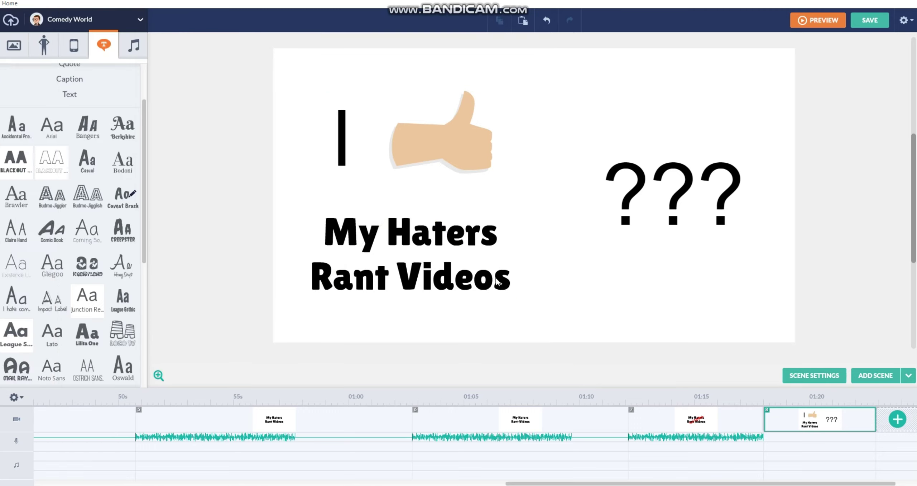
Step: Lower the "I" and the thumb-up hand slightly toward the title, and make the "I" text box taller
click(342, 138)
drag(432, 145, 432, 154)
click(358, 150)
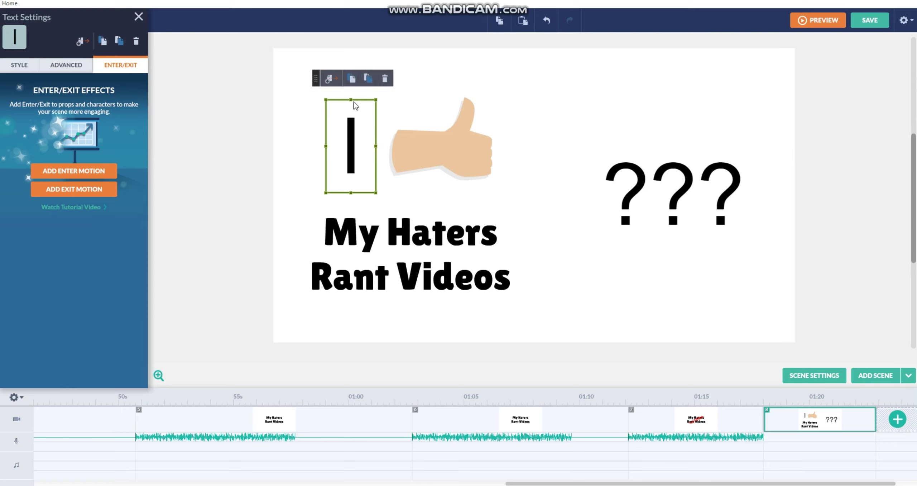
drag(353, 102, 351, 96)
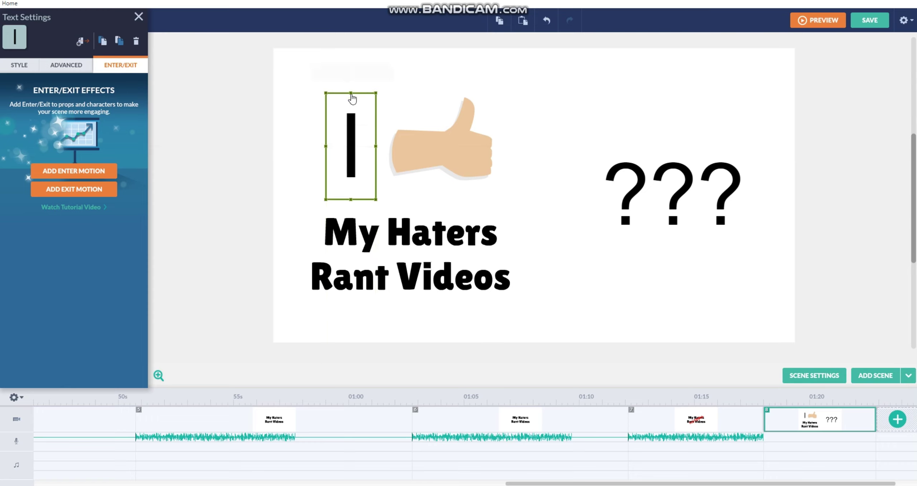
drag(350, 145, 351, 145)
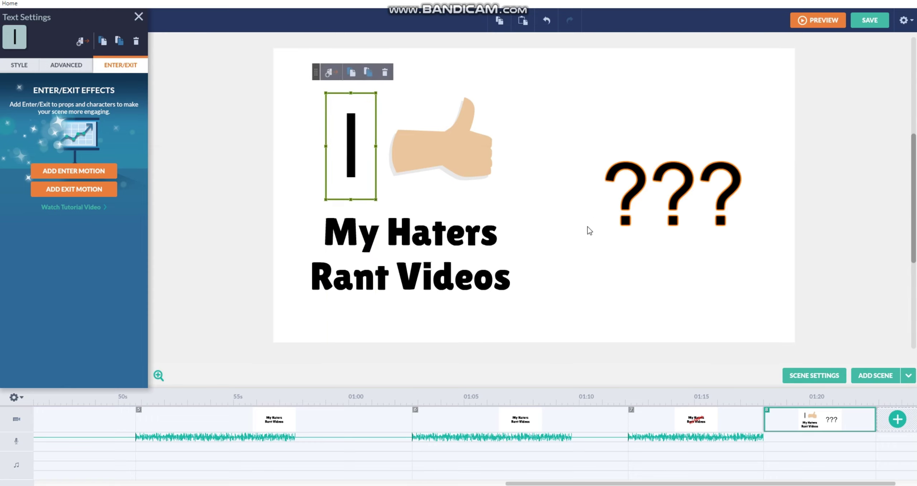
click(568, 284)
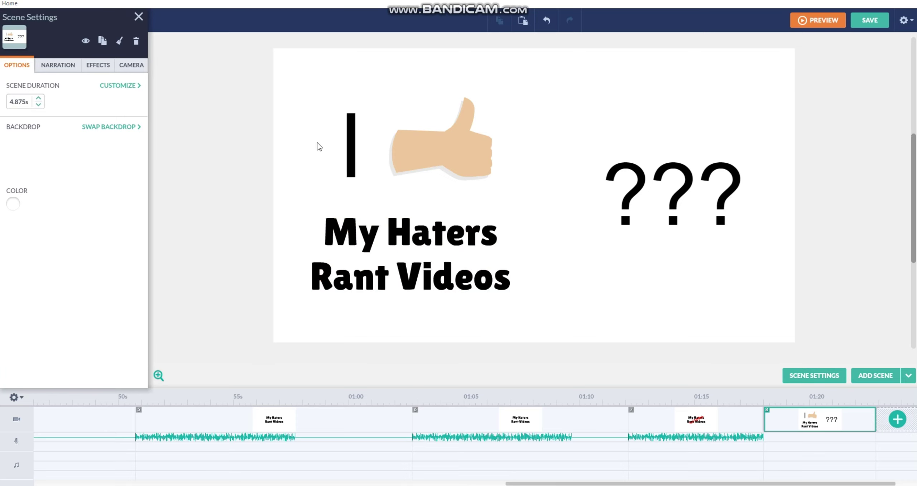
Step: Duplicate the "I" text, change the copy to "=" and widen it between the title and the question marks
click(350, 145)
click(500, 21)
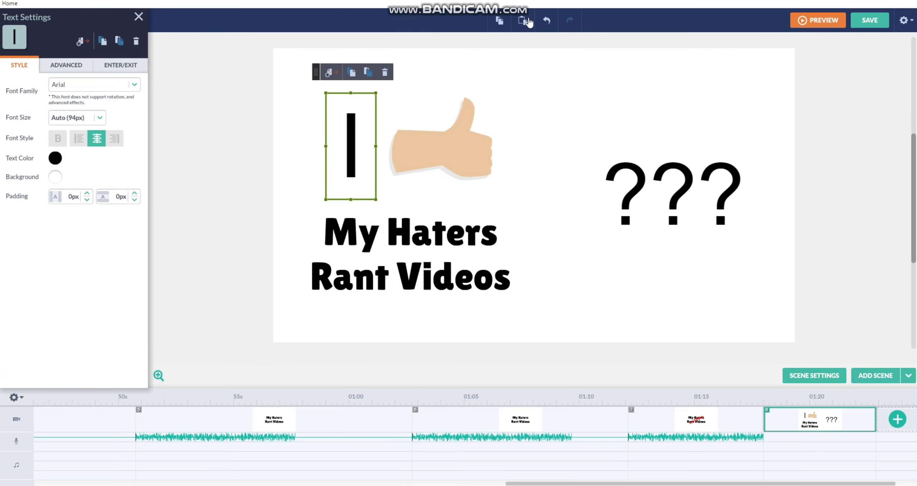
click(522, 21)
click(536, 195)
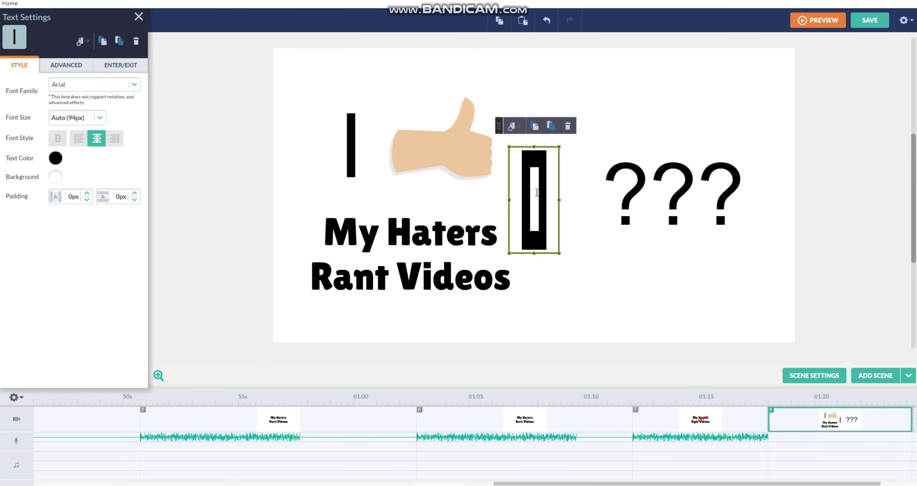
text(=)
drag(559, 199, 582, 218)
click(612, 270)
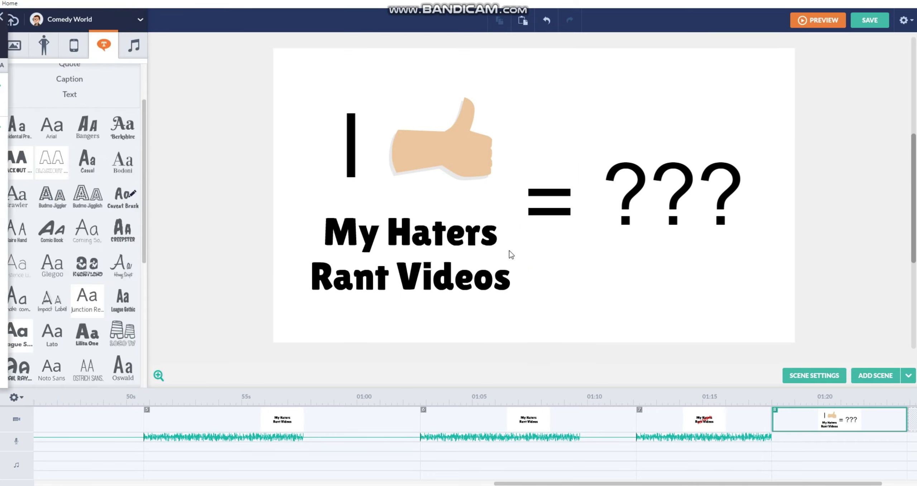
Step: Shrink the "I", hand and title group, move the "=" closer to it and enlarge the "???" text
drag(574, 316, 412, 168)
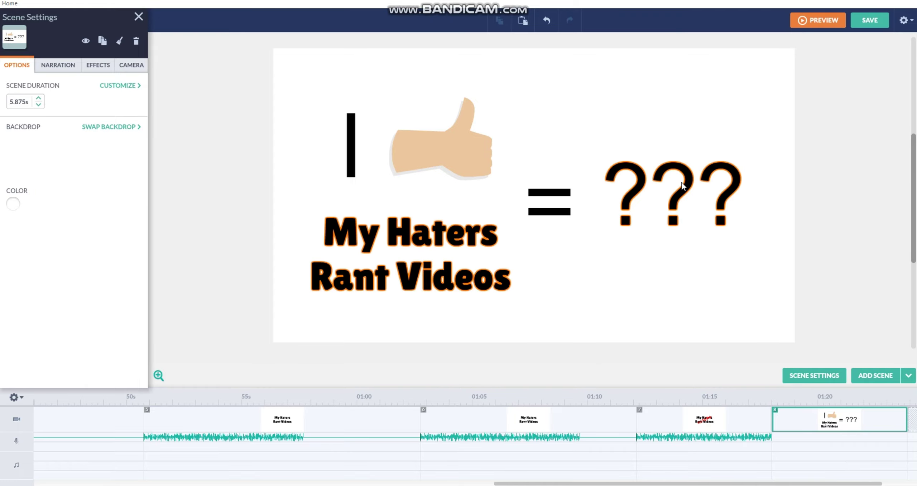
click(674, 196)
click(485, 266)
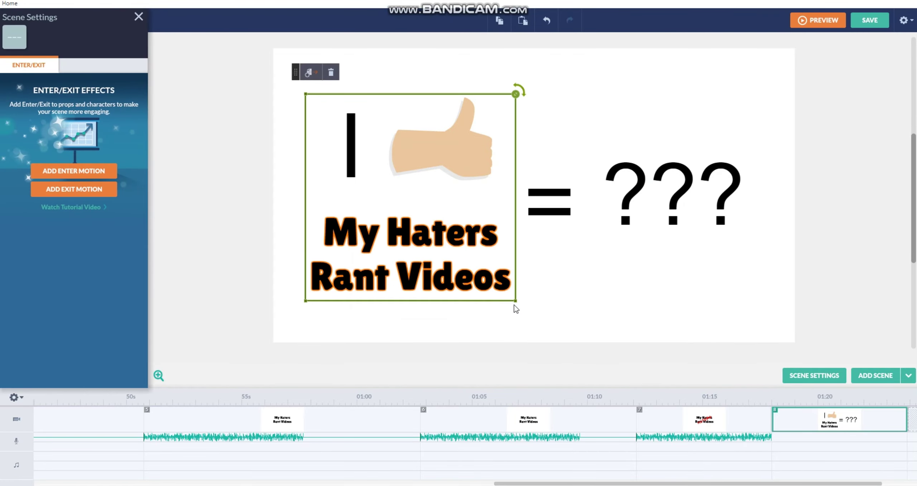
drag(515, 300, 510, 296)
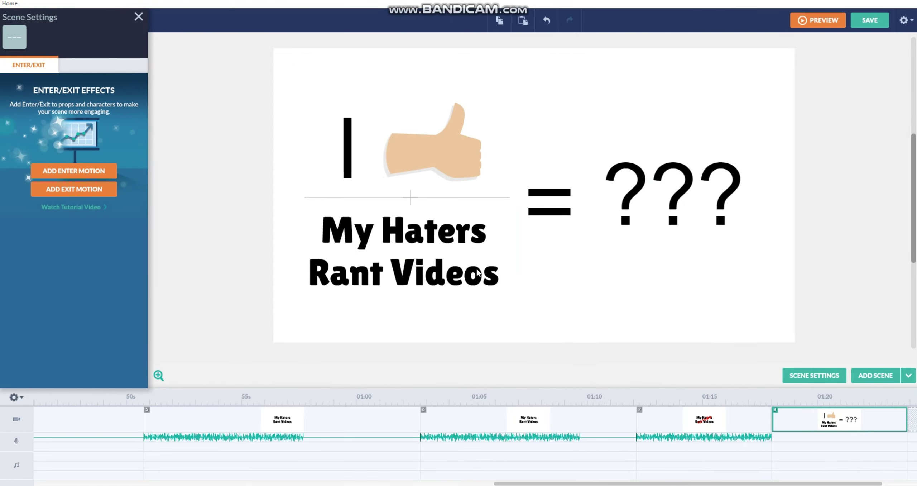
click(548, 202)
drag(548, 202, 524, 207)
click(656, 203)
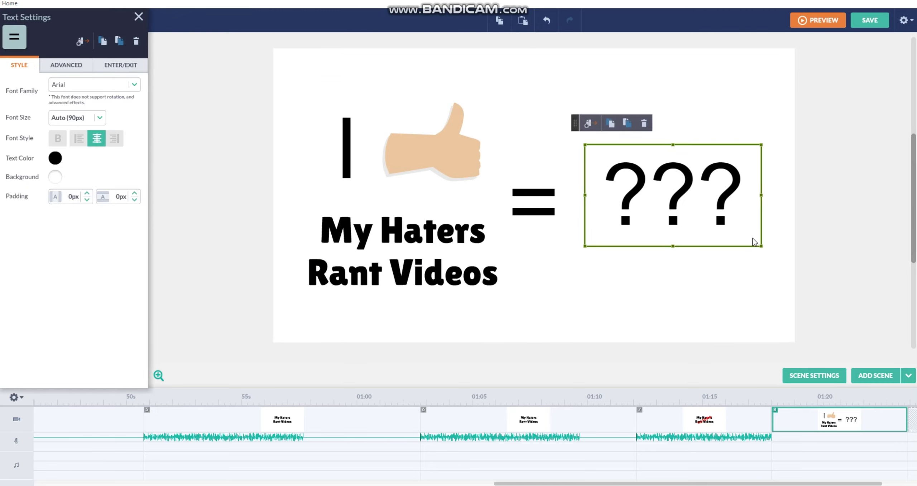
drag(761, 249, 771, 254)
click(771, 257)
Step: Start a text-to-speech narration for the equation scene with the Brian (RL) voice
click(58, 65)
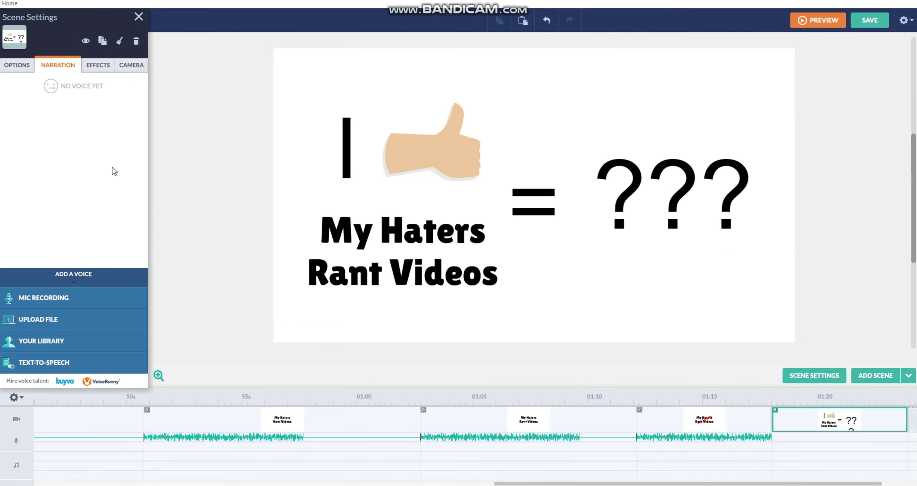
click(118, 366)
click(520, 242)
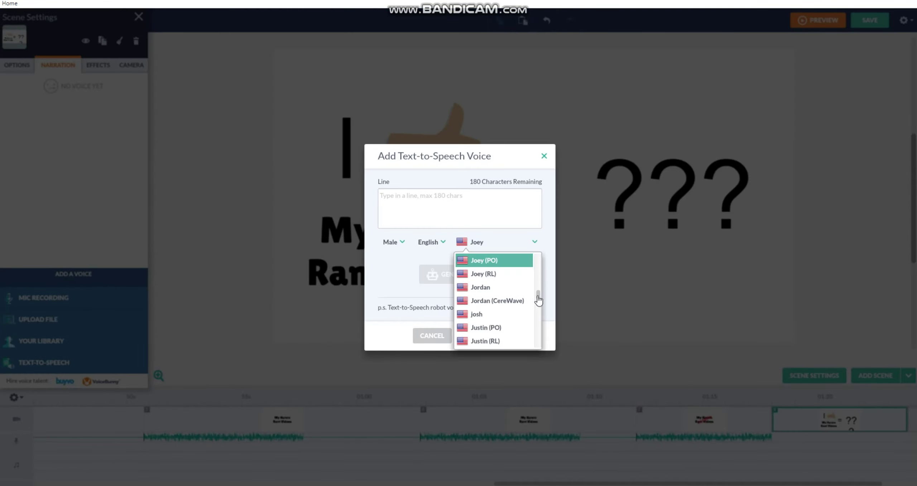
scroll(536, 297, down, 3)
scroll(539, 282, up, 10)
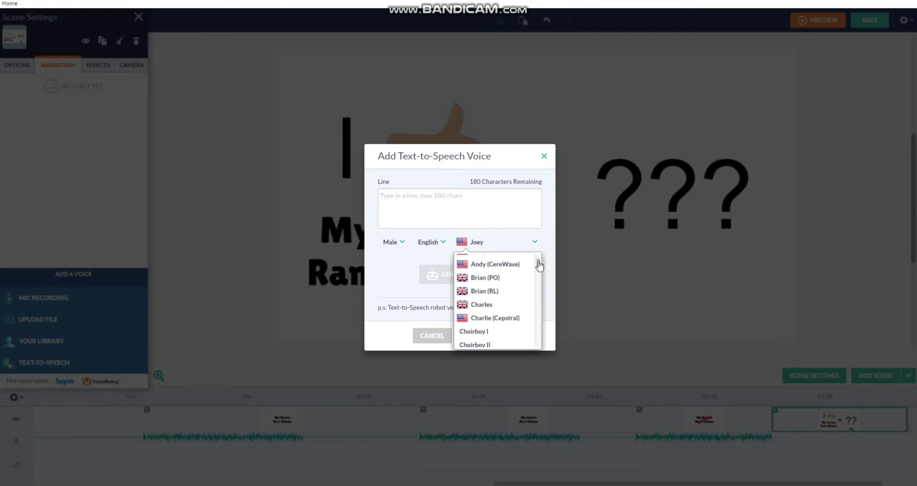
click(526, 287)
click(483, 196)
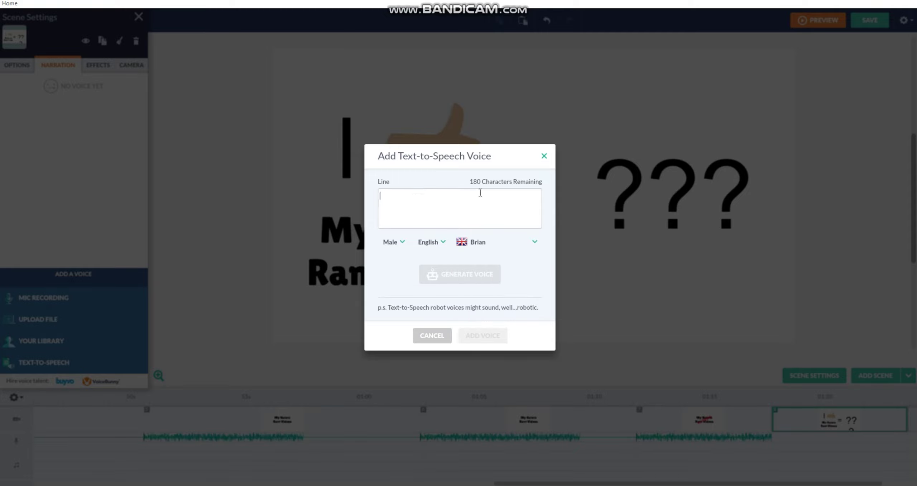
Step: Generate the line "I don't know who likes those Rant Videos" and add the voice to the scene
text(I don't)
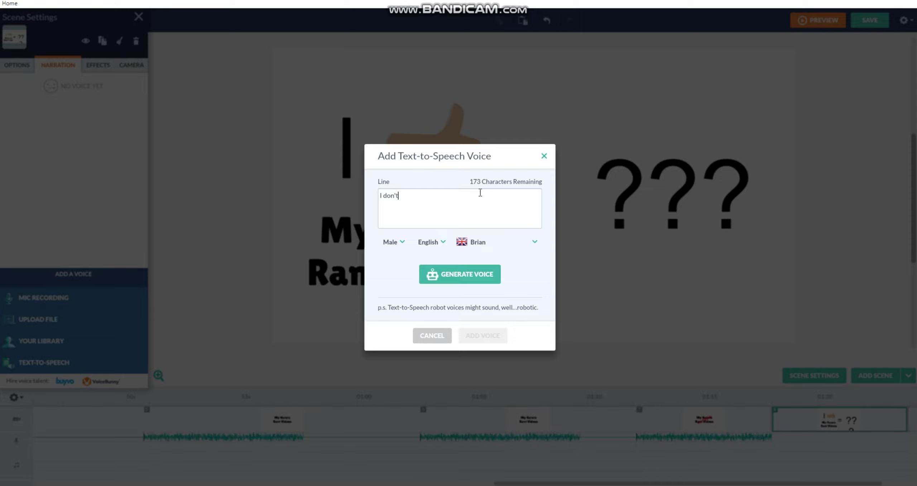
text( know who likes those Rant Video)
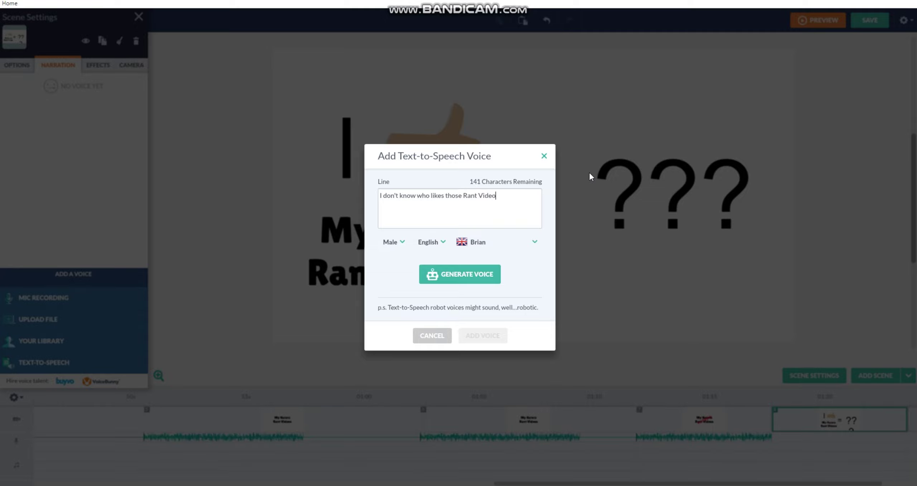
text(s)
click(482, 273)
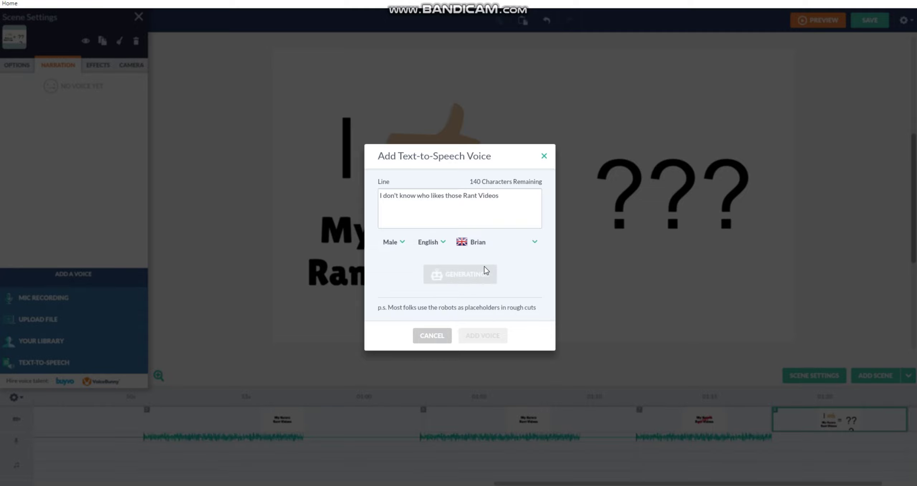
click(483, 336)
Step: In the new copy of the equation scene, replace the thumb-up hand with the Business Friendly thumb-down hand prop
click(139, 20)
mouse_move(71, 180)
click(172, 185)
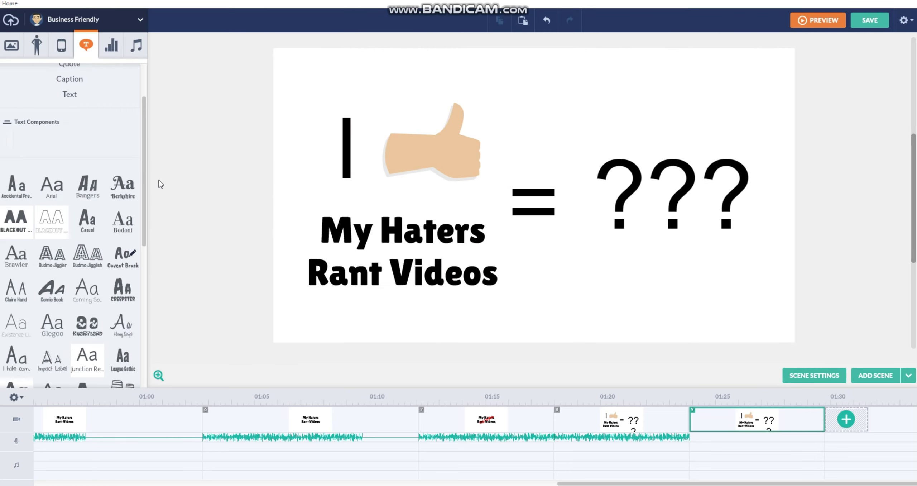
click(37, 45)
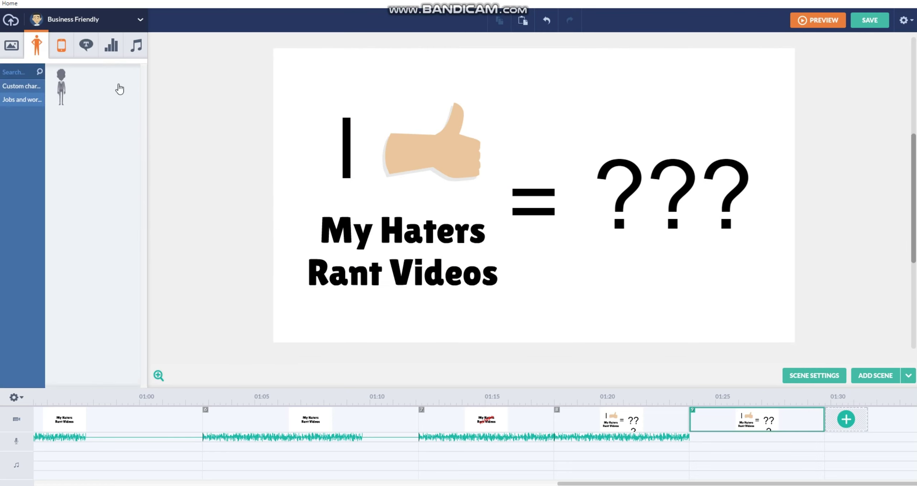
click(62, 44)
drag(145, 76, 148, 84)
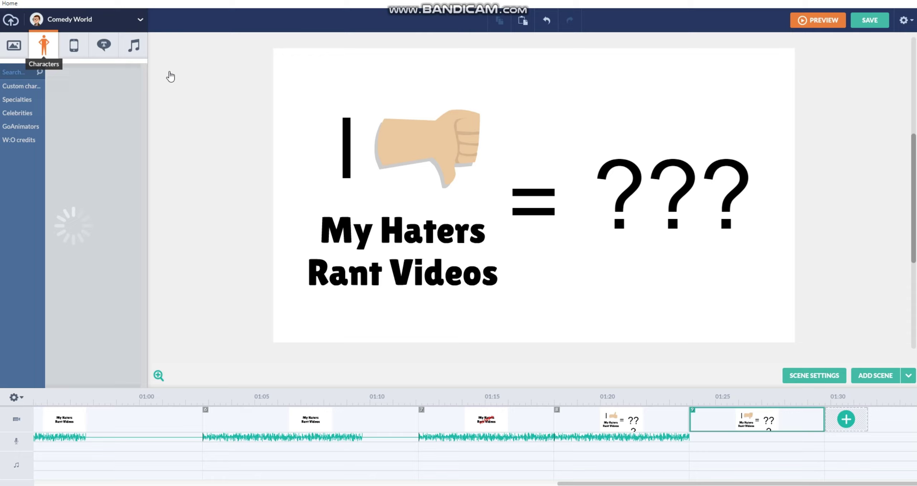
Step: Replace the "???" text with the custom character wearing a green cap and pink headset, placed after the "=" sign
drag(143, 73, 147, 106)
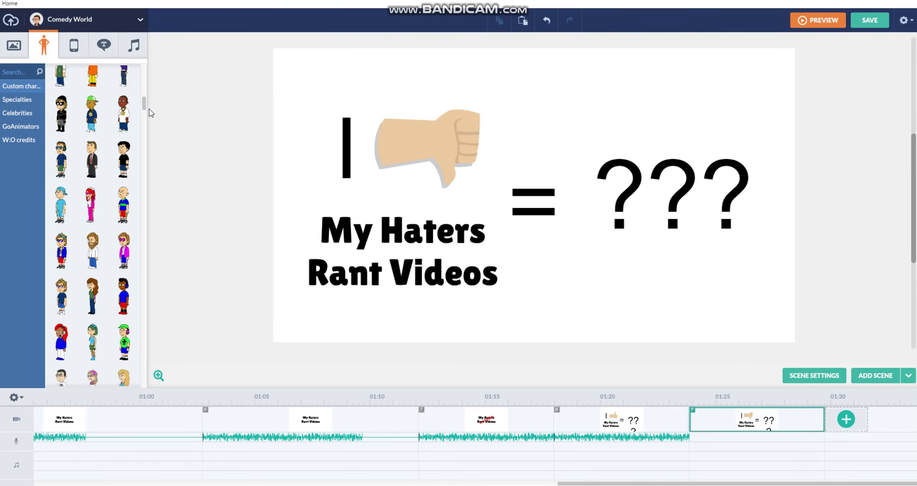
click(127, 342)
click(758, 169)
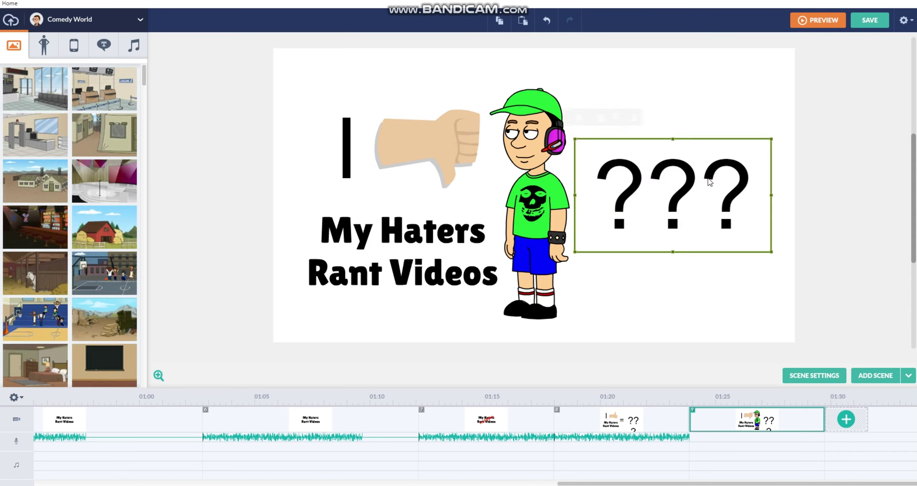
click(633, 117)
drag(551, 205, 677, 198)
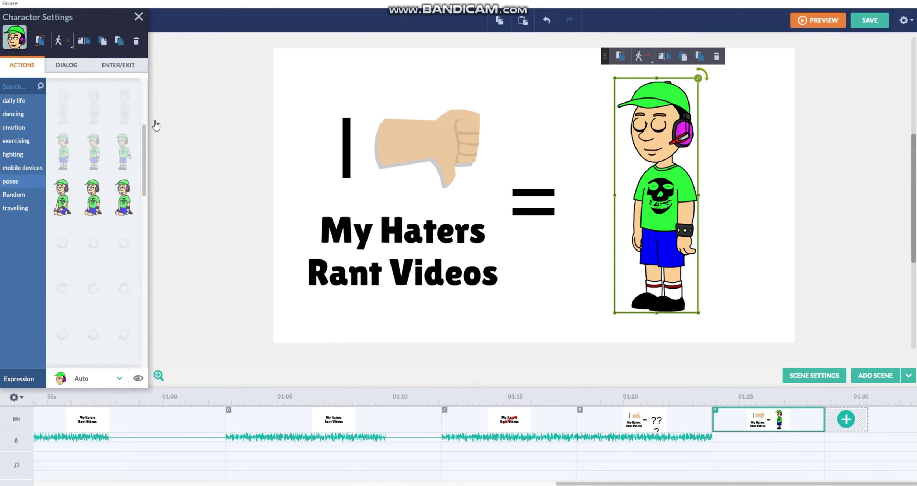
Step: Give the green-capped character the crossed-arms pose and the Angry expression
click(63, 195)
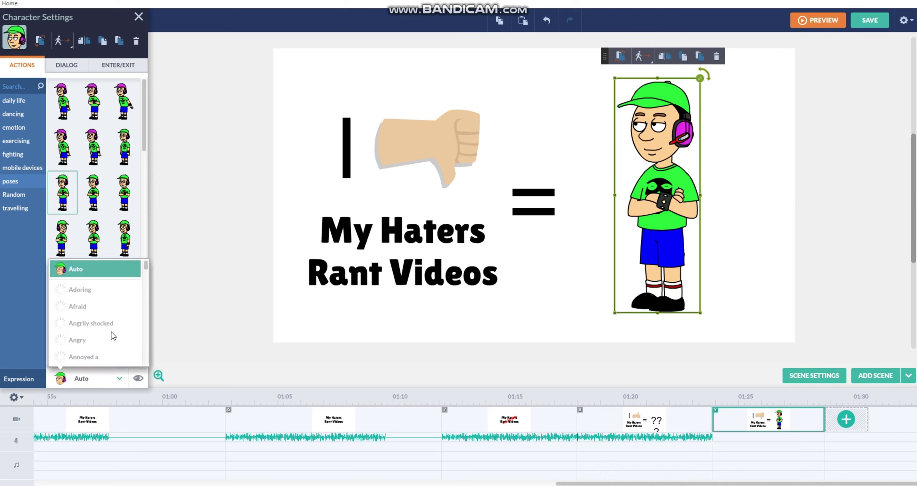
click(99, 338)
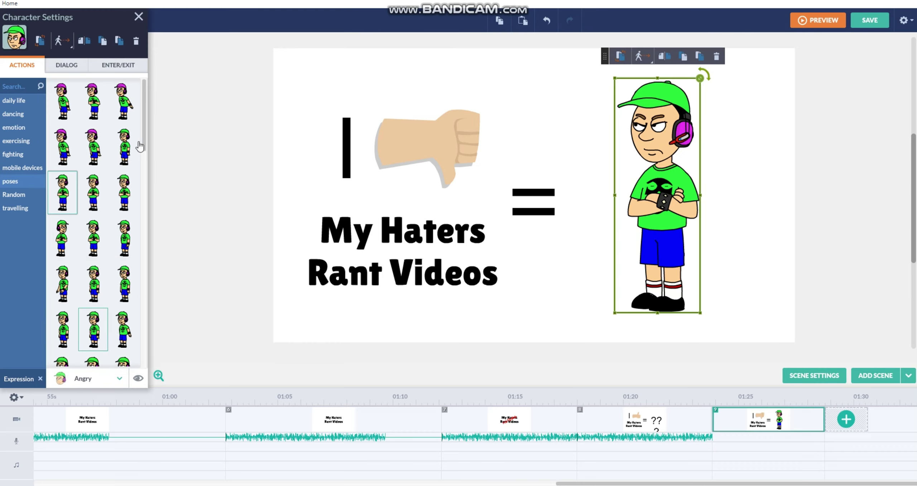
click(76, 68)
Step: Start a text-to-speech narration for the thumb-down scene with the Brian (RL) voice
click(386, 351)
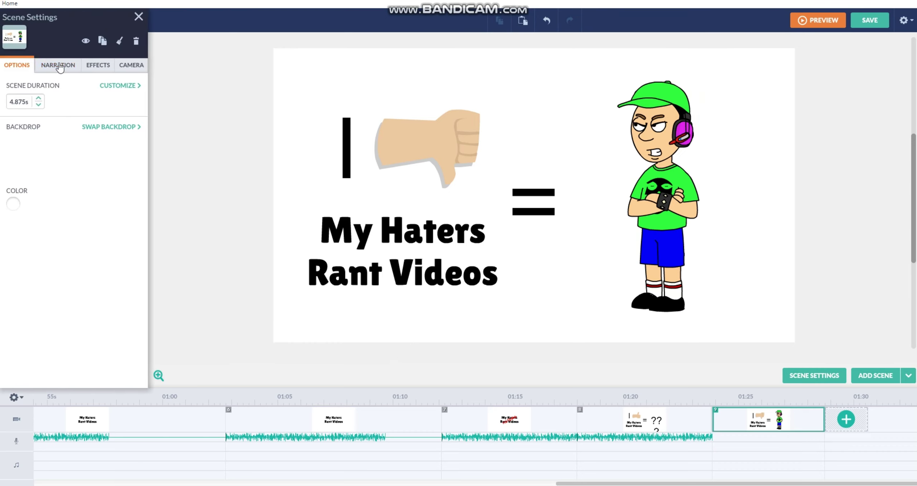
click(117, 361)
click(498, 243)
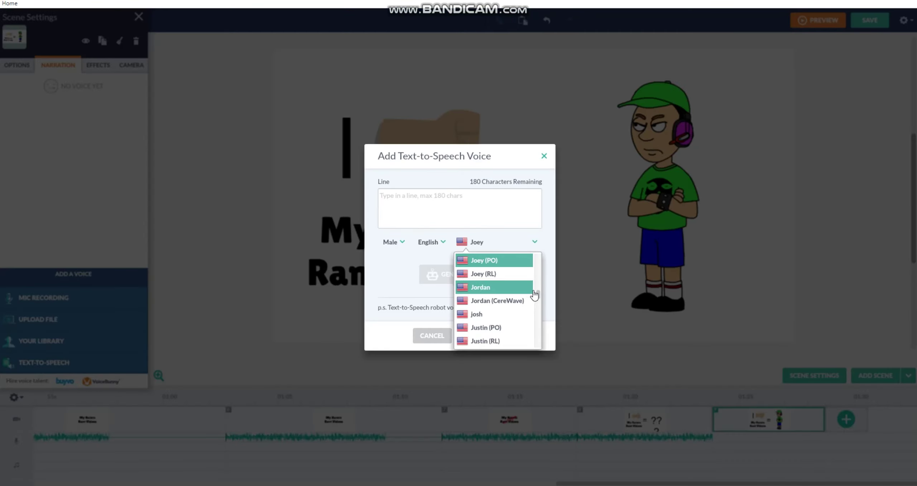
scroll(534, 286, up, 3)
scroll(533, 286, up, 10)
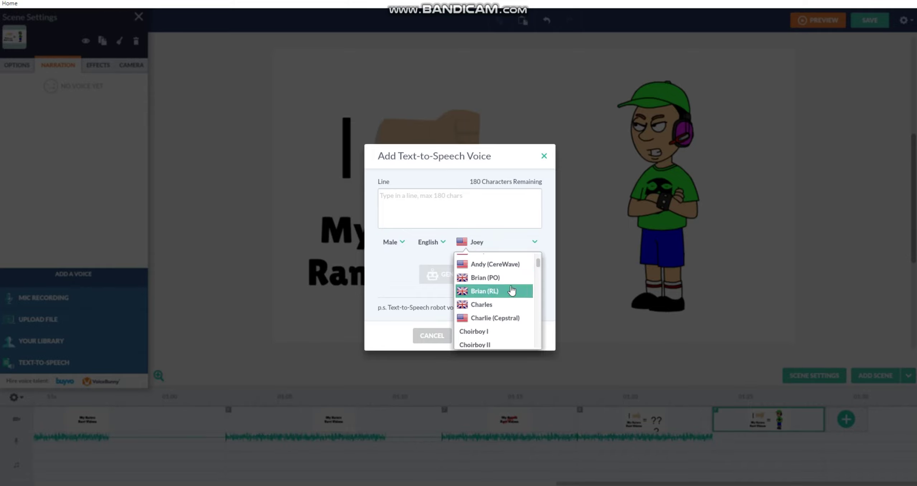
click(525, 299)
Step: Begin the narration line with "But do you know who Dislikes those videos,", the ranter's channel name and "He made a Rant"
click(485, 215)
text(But )
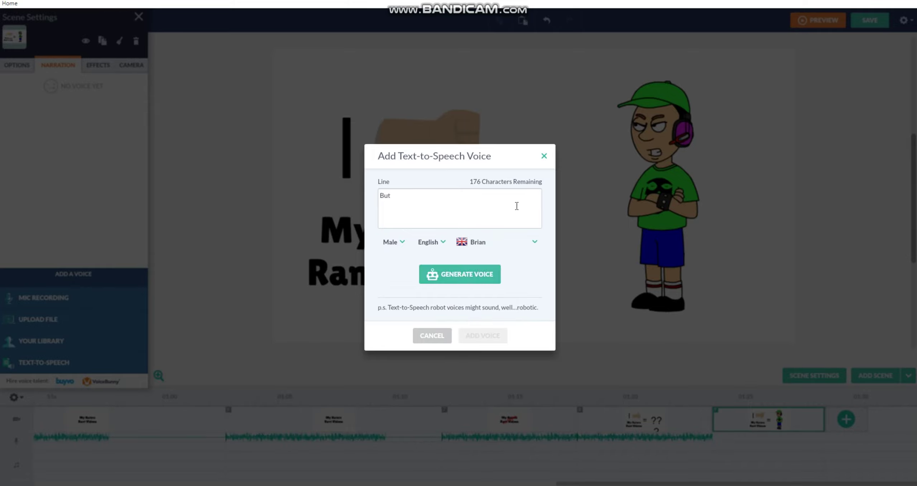
text(do you know who Dislike t those videos)
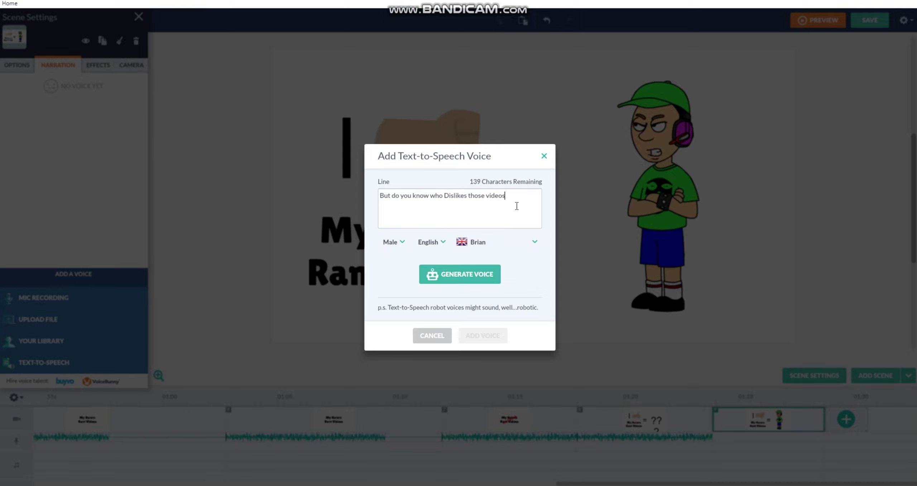
text(, )
text(Michael The )
text(Guy?)
text( He made a Rant)
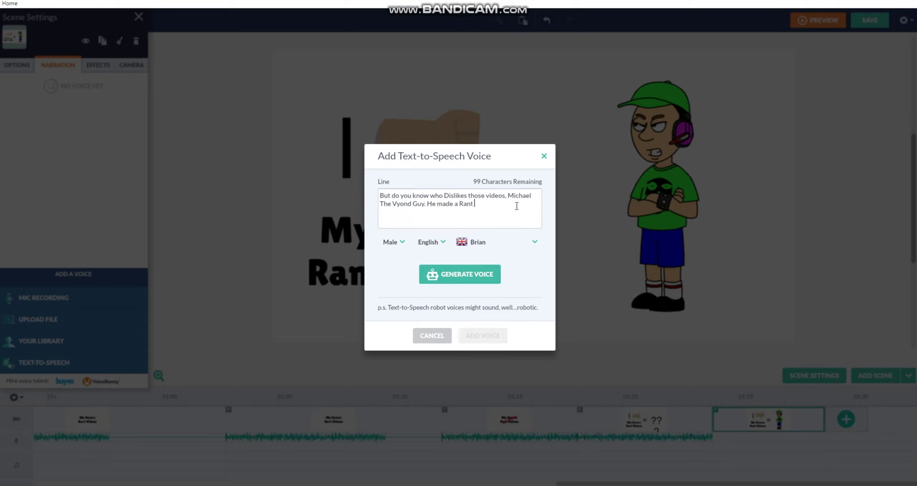
Step: Complete the line with "about those Videos. So My Haters Rant Videos Suck", then generate the speech and add it to the scene
text( about those)
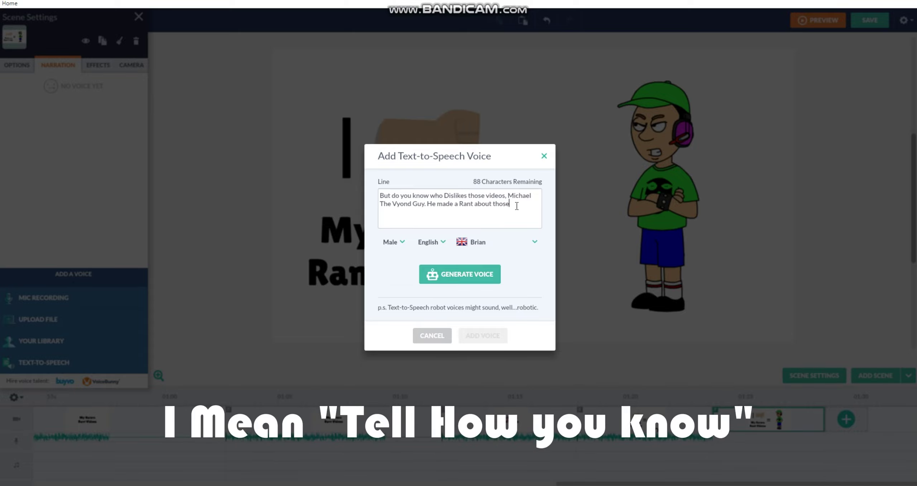
text( Videos.)
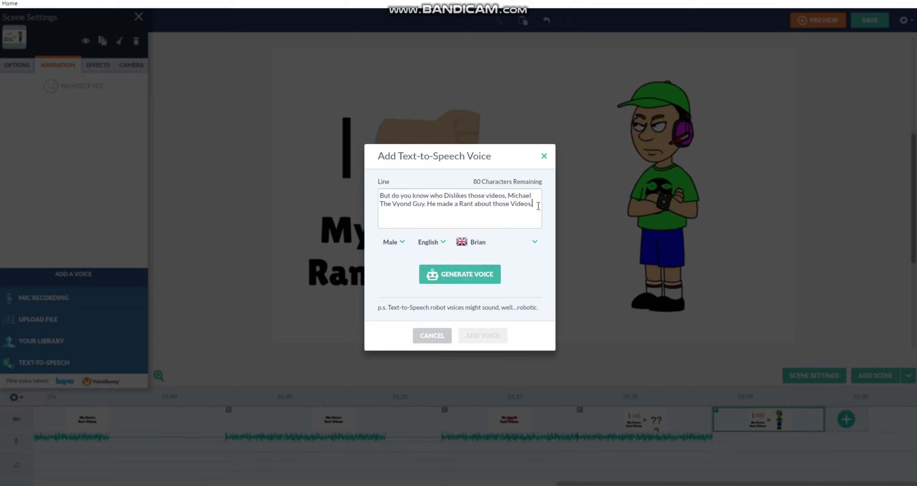
text( So My Haters Rant V)
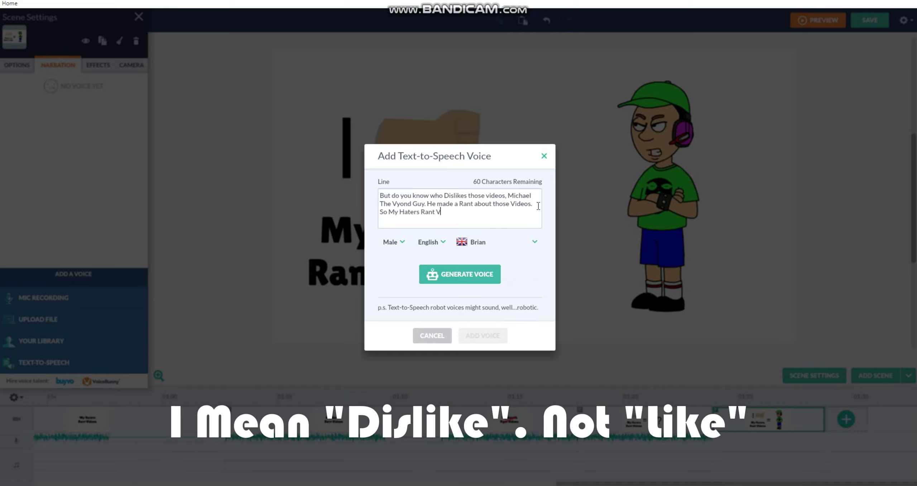
text(ideos Suck)
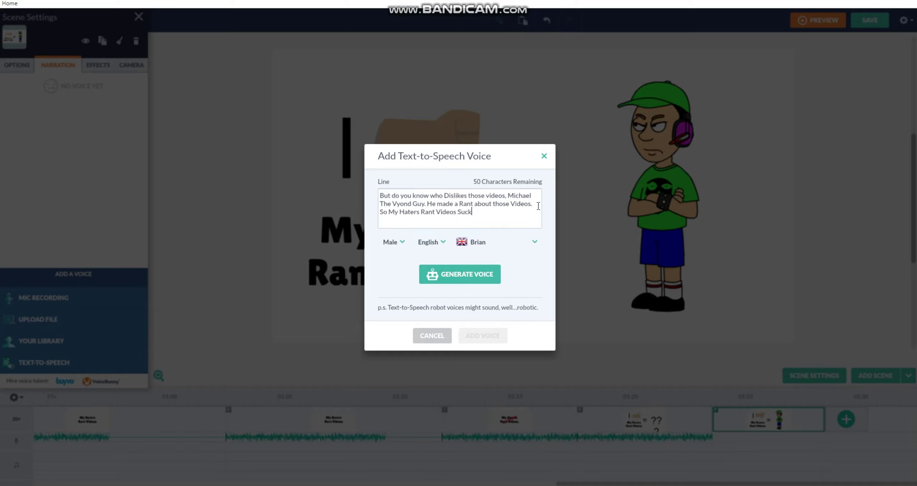
click(459, 283)
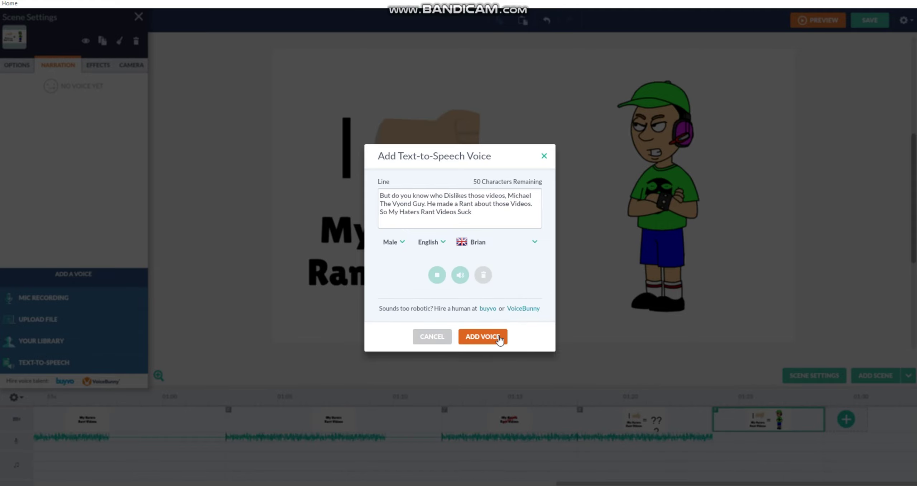
click(499, 337)
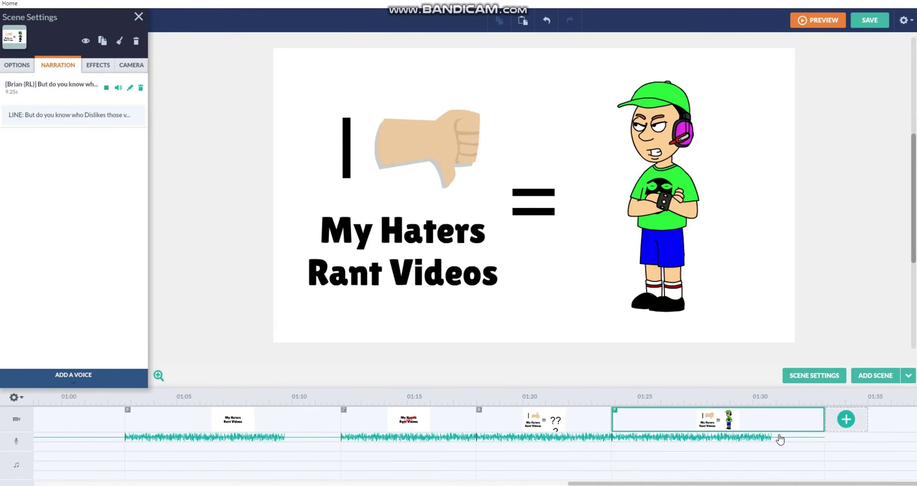
right_click(778, 436)
click(810, 348)
Step: Add a new scene, delete everything except the "My Haters Rant Videos" title, and center and enlarge that title
click(846, 419)
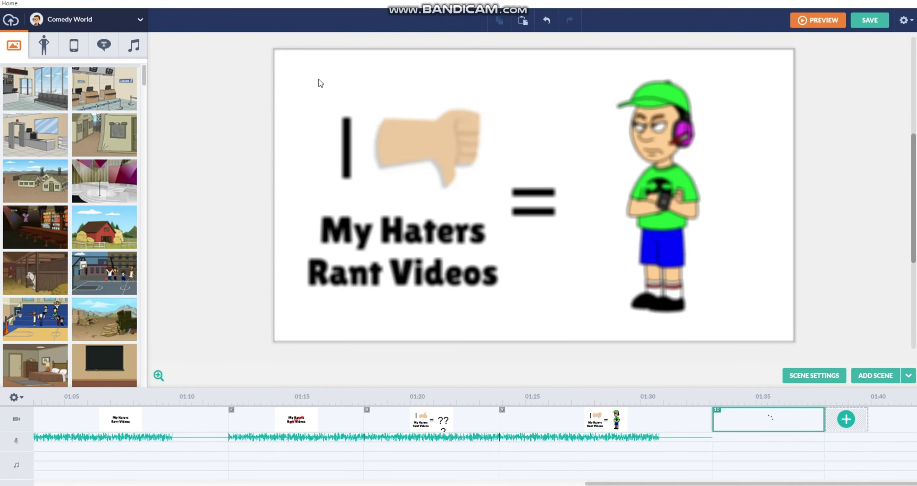
drag(307, 75, 801, 194)
key(Delete)
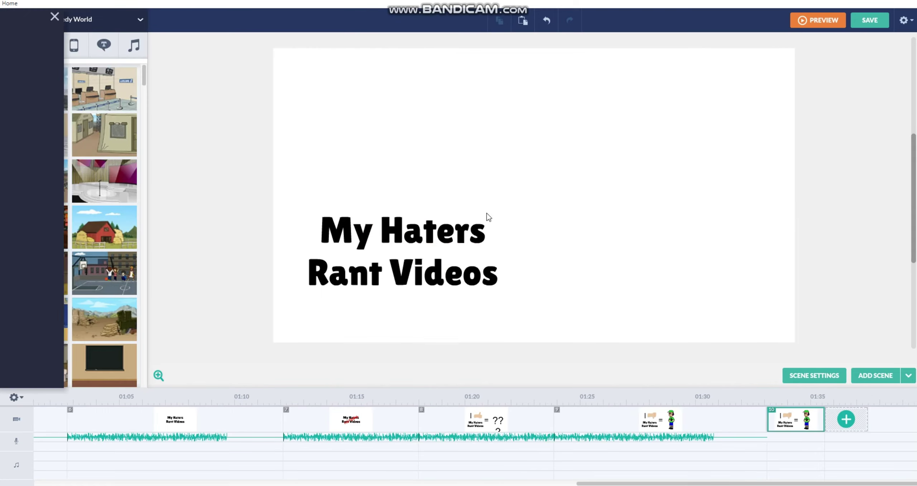
drag(485, 212, 577, 190)
drag(633, 251, 658, 269)
Step: Replace "My" in the title so the text reads "Thing you Like Haters Rant Videos"
double_click(506, 172)
drag(505, 169, 390, 170)
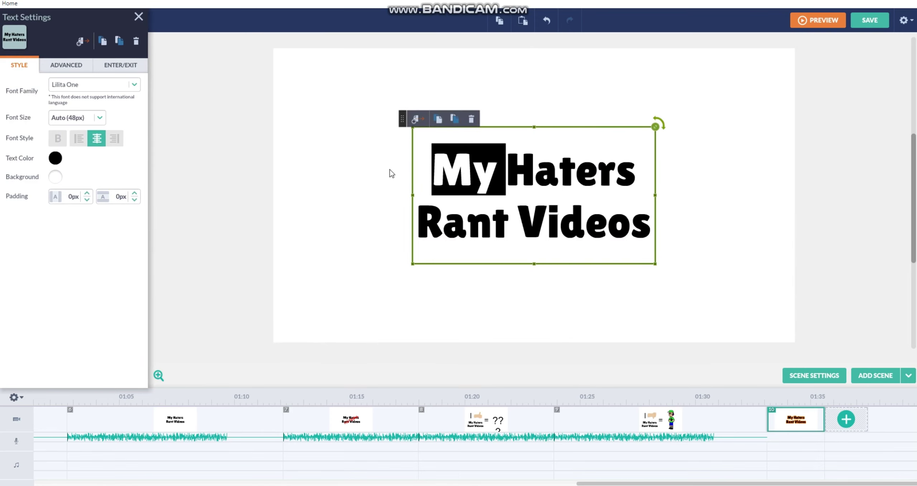
text(Thing you)
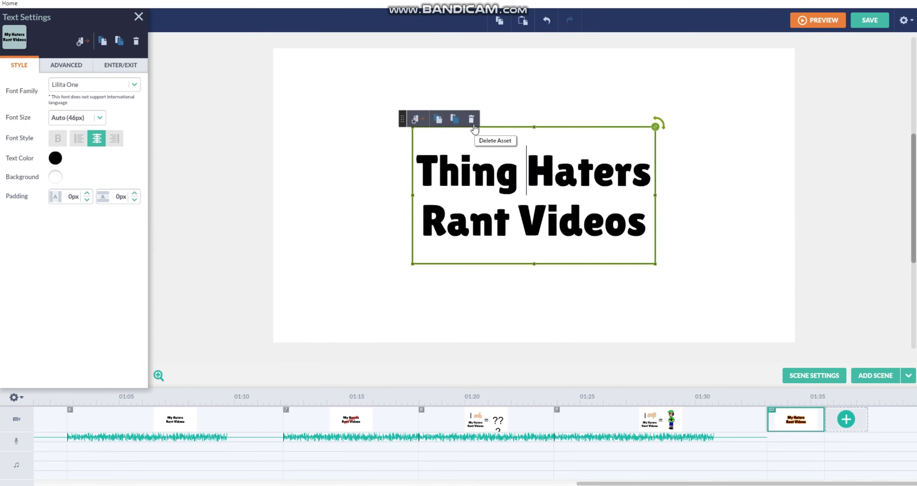
text( Like)
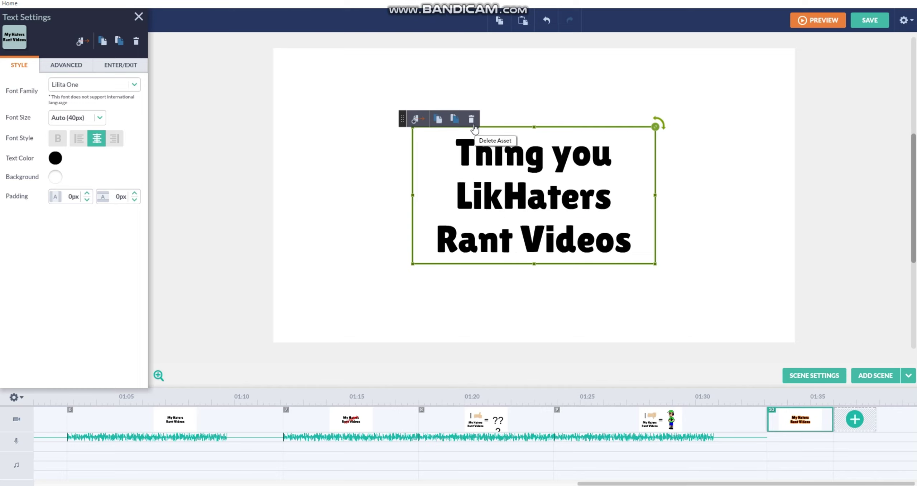
click(797, 312)
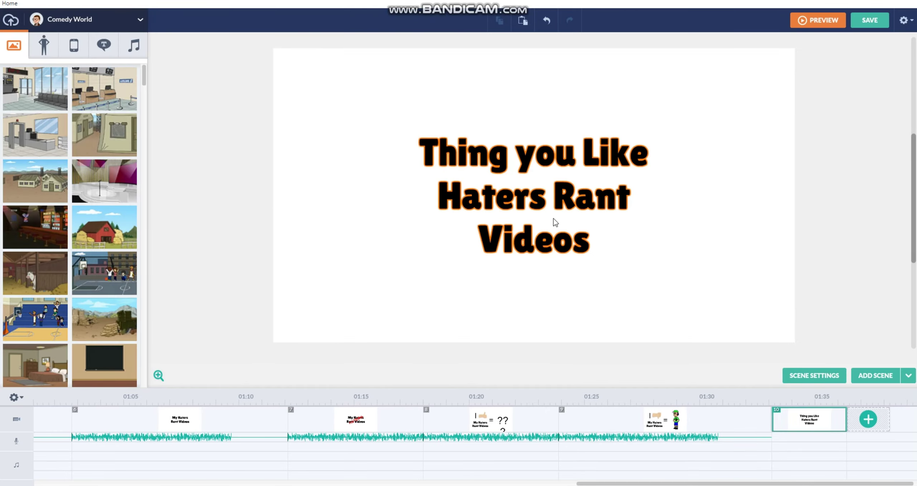
Step: Start a text-to-speech narration for the "Thing you Like" scene with the Brian (RL) voice
click(553, 219)
click(55, 70)
click(340, 211)
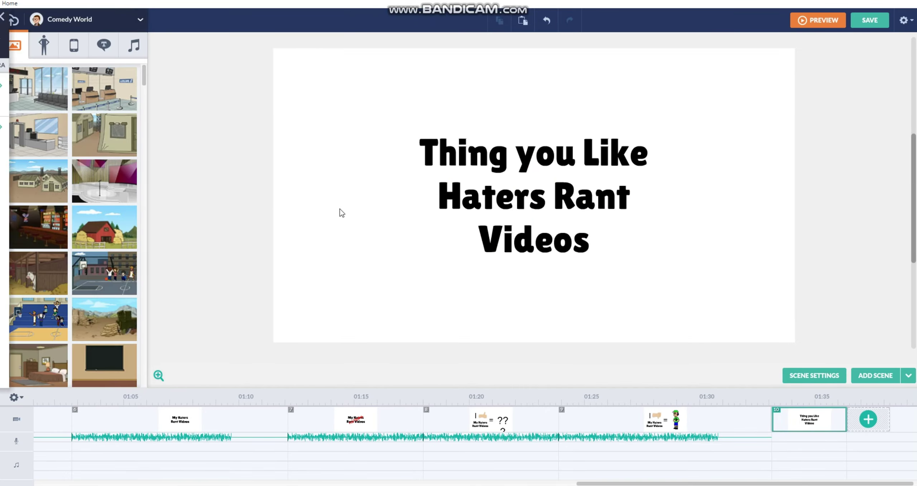
click(58, 65)
click(72, 362)
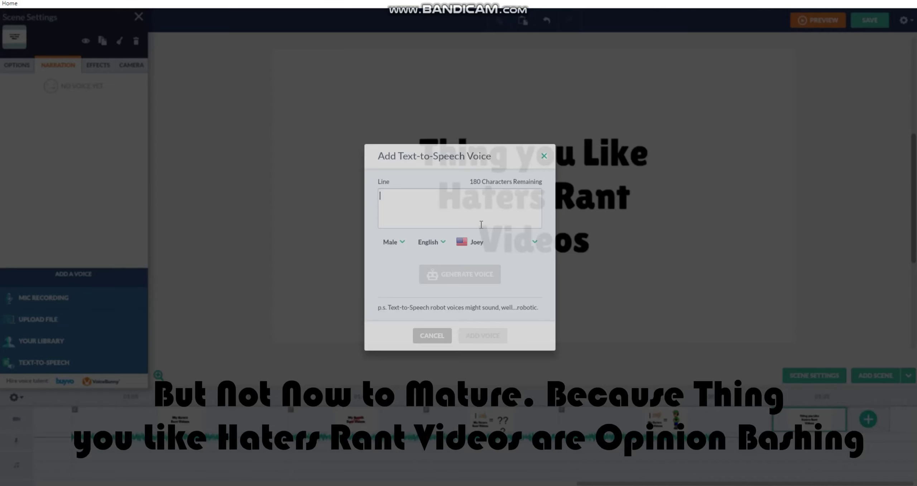
click(502, 242)
drag(536, 301, 536, 270)
scroll(536, 270, up, 2)
click(480, 258)
click(477, 216)
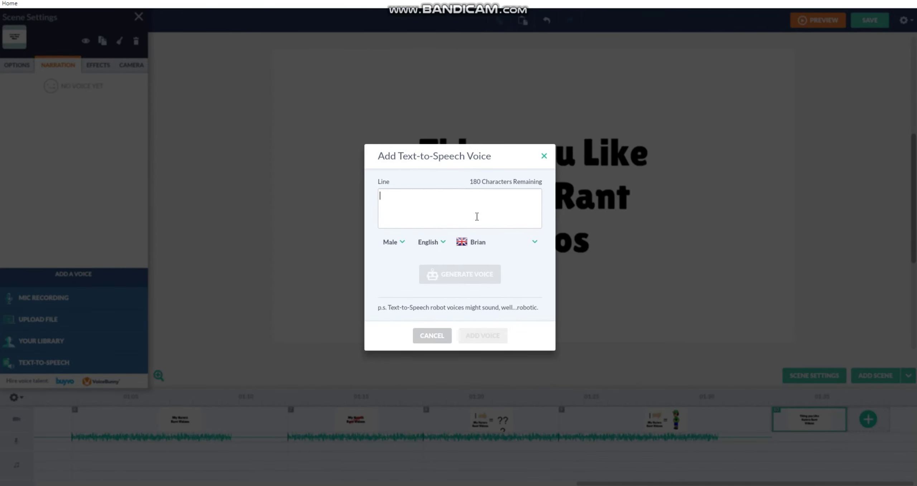
Step: Enter the line "And so does Thing you Like Haters Rant Videos. I used to Like them Before for Some Opinions, but not now to Mature"
text(And so does Thing you)
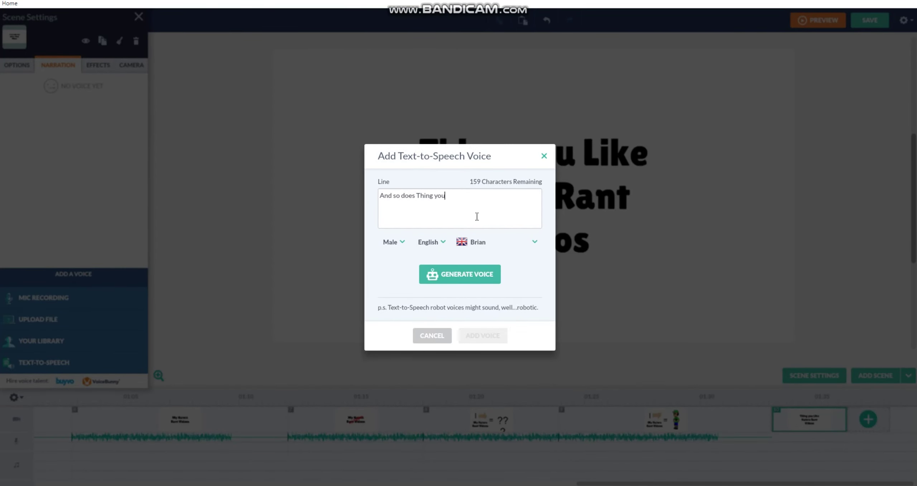
text( Like Haters Rant Videos. I used to Like )
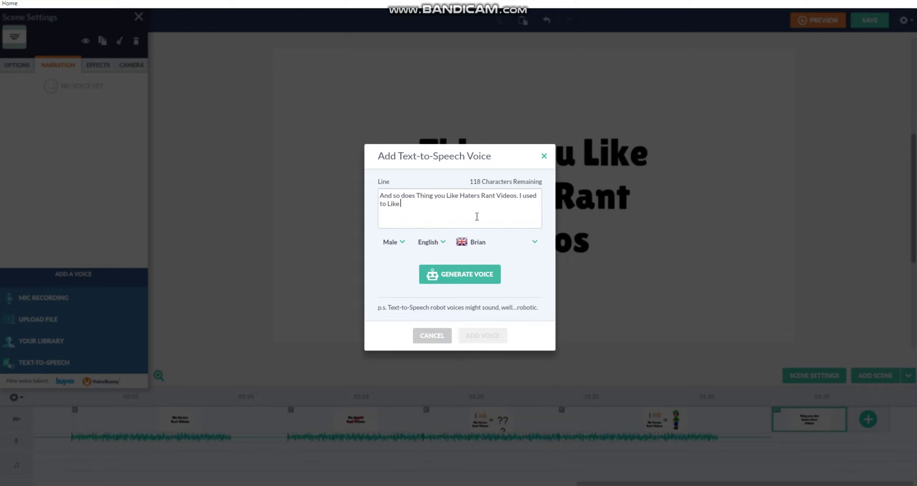
text(them Before for Som)
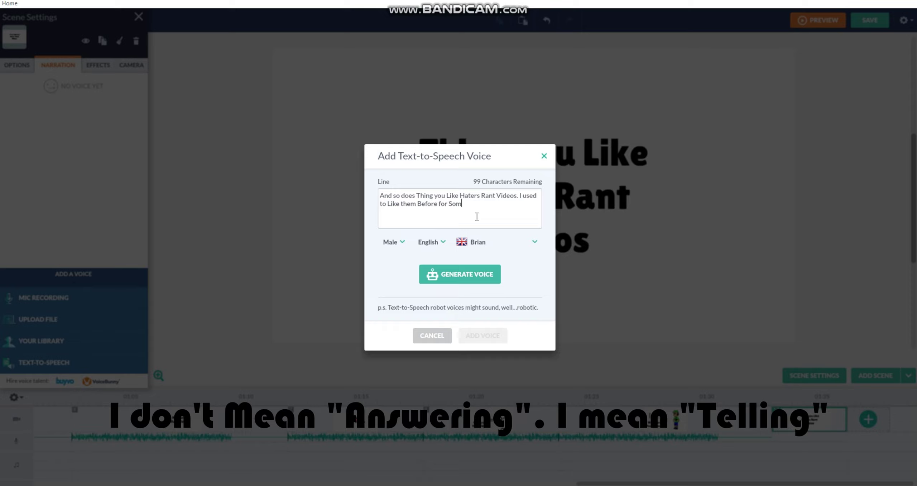
text(e Opinions, but not now to Mature)
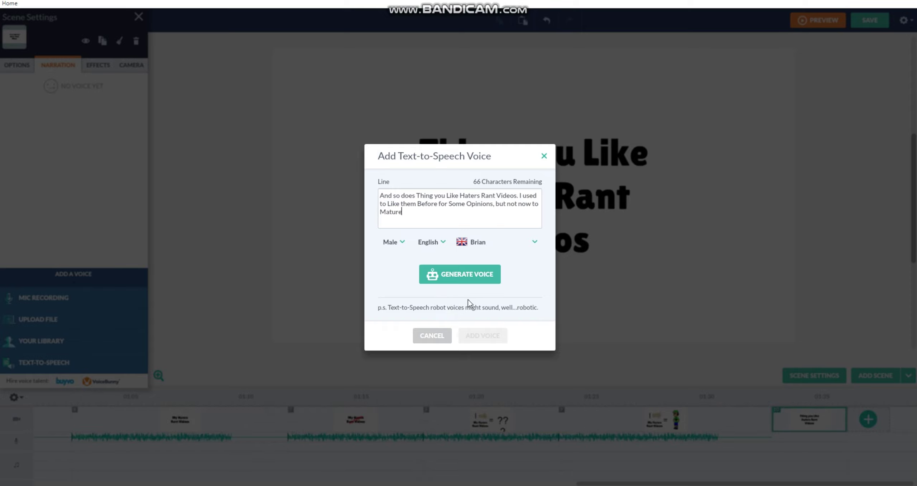
Step: Generate speech from the entered line, add the voice to the scene and pause its playback
click(470, 272)
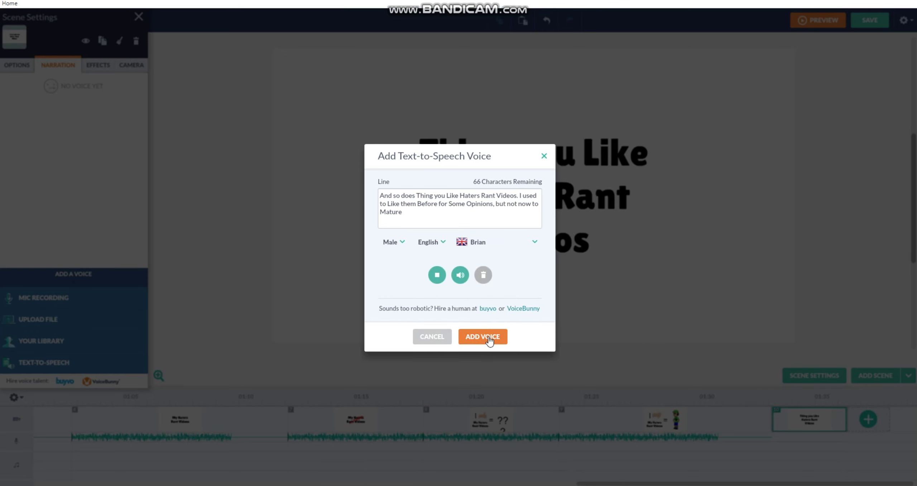
click(487, 336)
drag(684, 483, 902, 459)
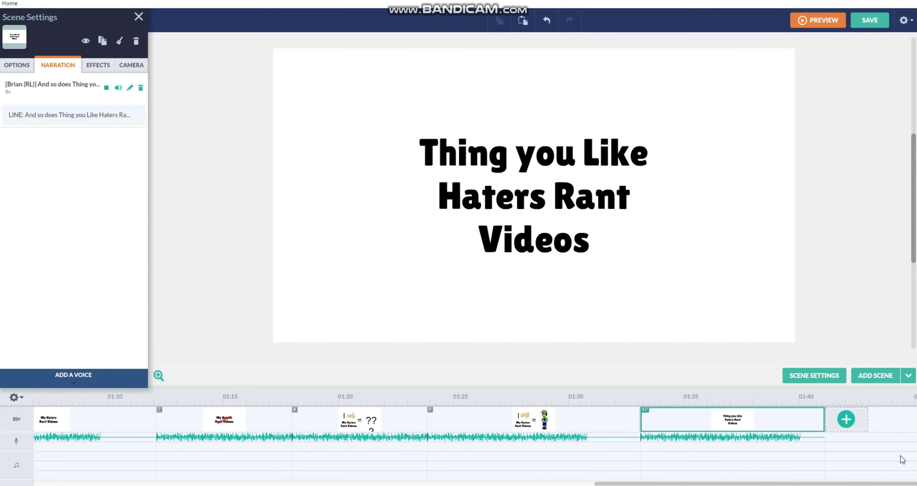
right_click(812, 437)
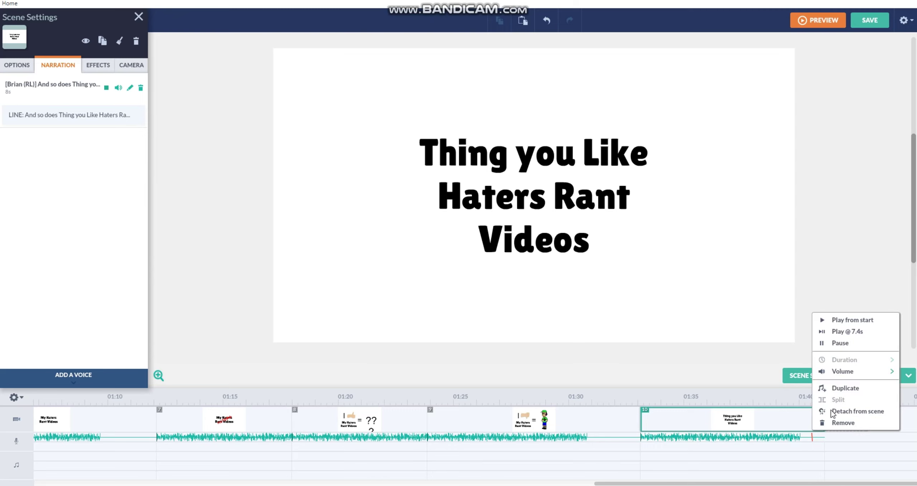
click(868, 347)
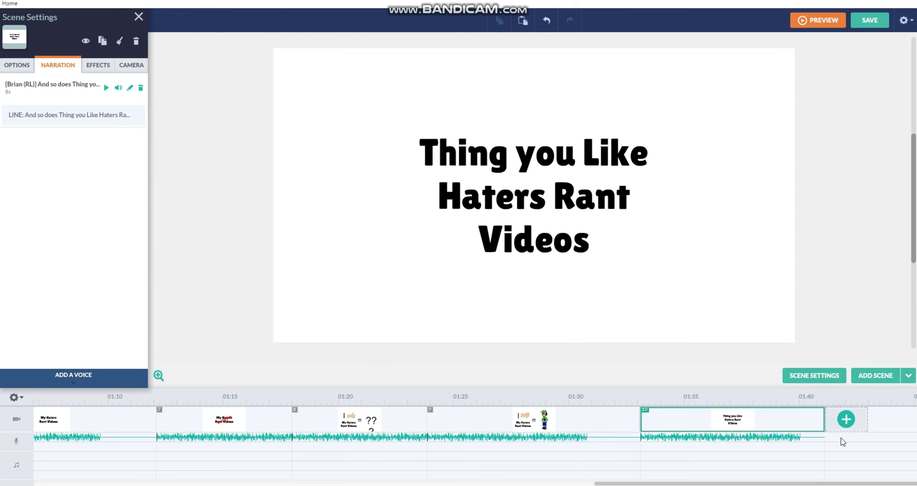
Step: Add a new scene after the "Thing you Like" scene and replace its title text with "Bad Users Improving"
click(846, 419)
double_click(502, 210)
text(B)
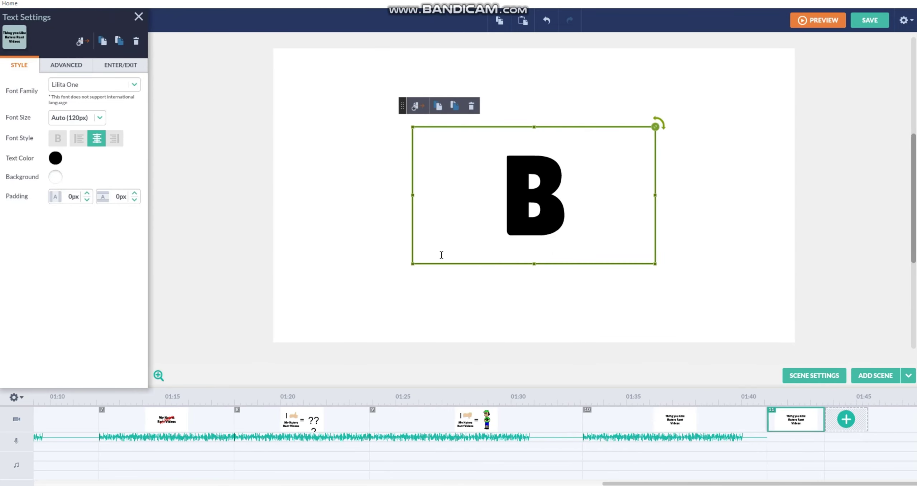
text(ad Users I)
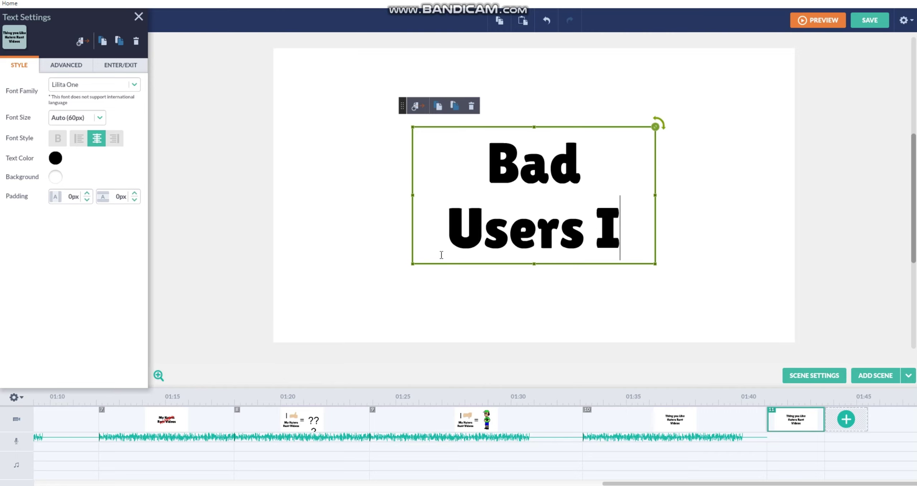
text(mproving)
click(372, 224)
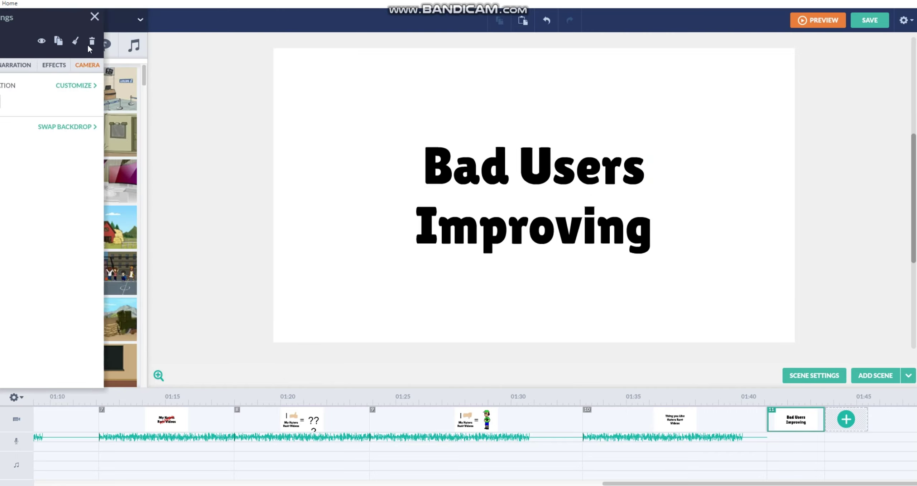
Step: Start a text-to-speech narration for the "Bad Users Improving" scene with the Brian voice
click(58, 65)
click(47, 362)
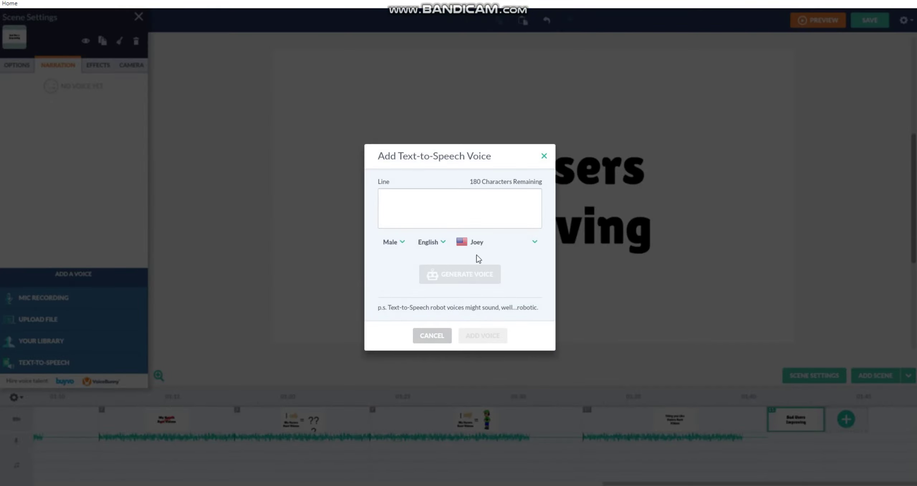
click(487, 243)
scroll(538, 293, up, 5)
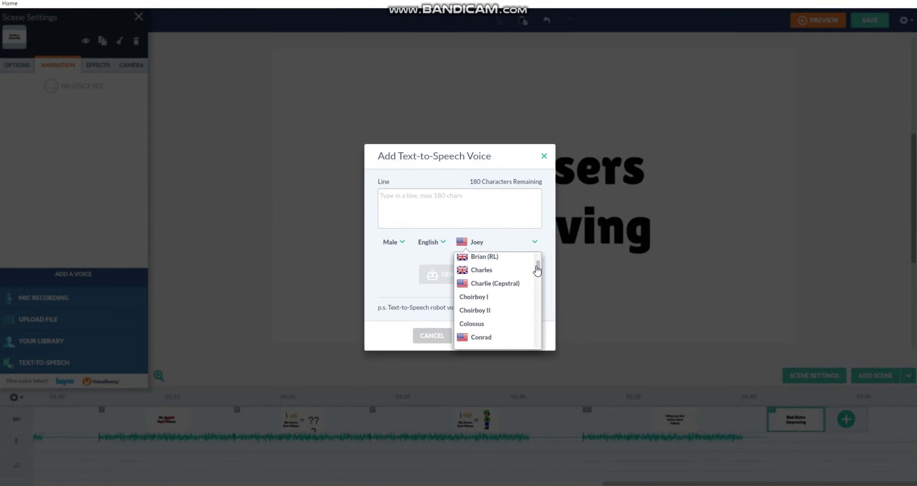
click(507, 299)
Step: Enter a narration line beginning "Bad users Improving is 1 Quadrillion Times Better"
click(472, 200)
text(B)
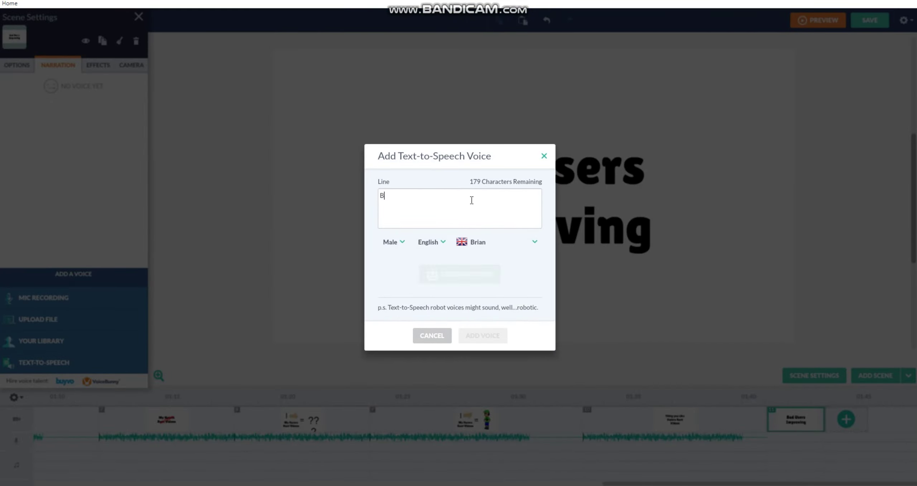
text(ad users Improving is 1 Quadrill)
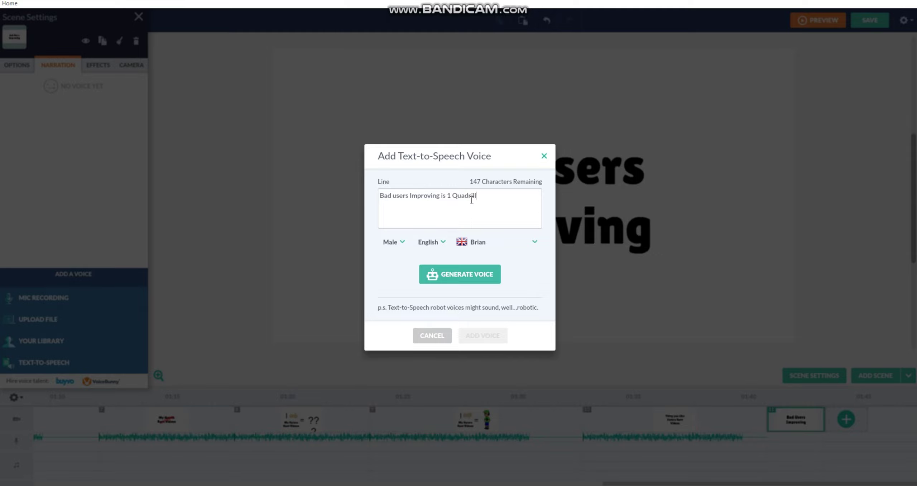
text(mes Better th)
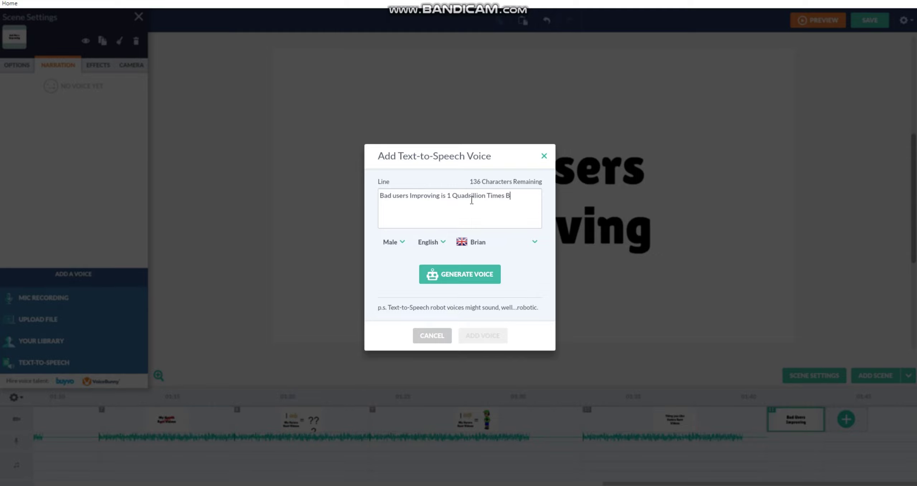